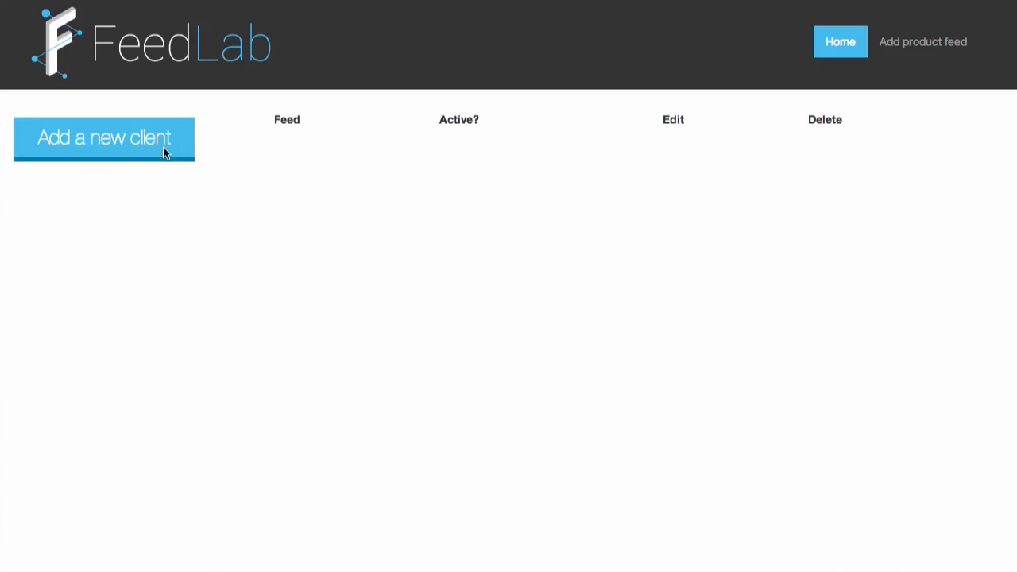
click(133, 146)
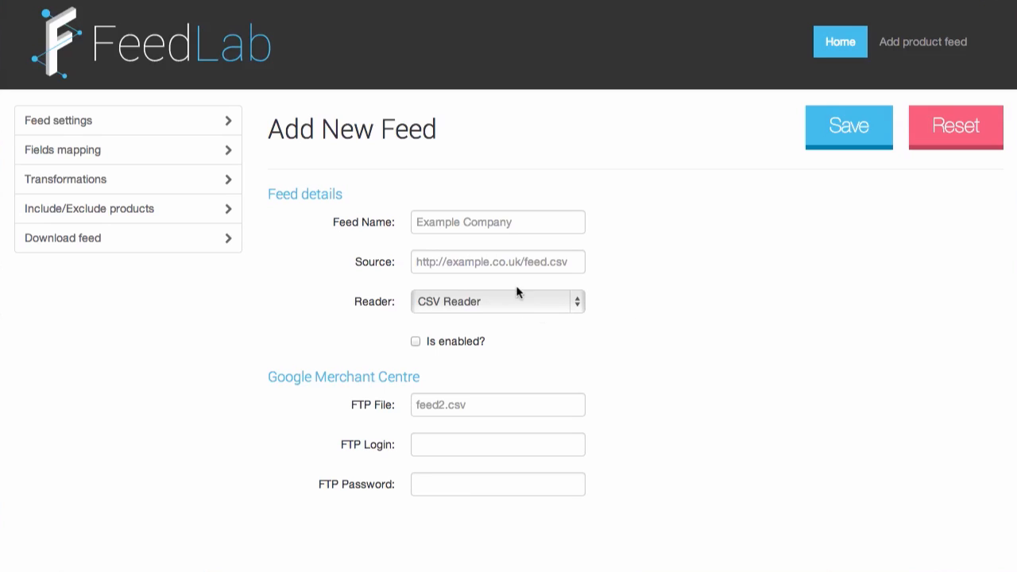
click(517, 223)
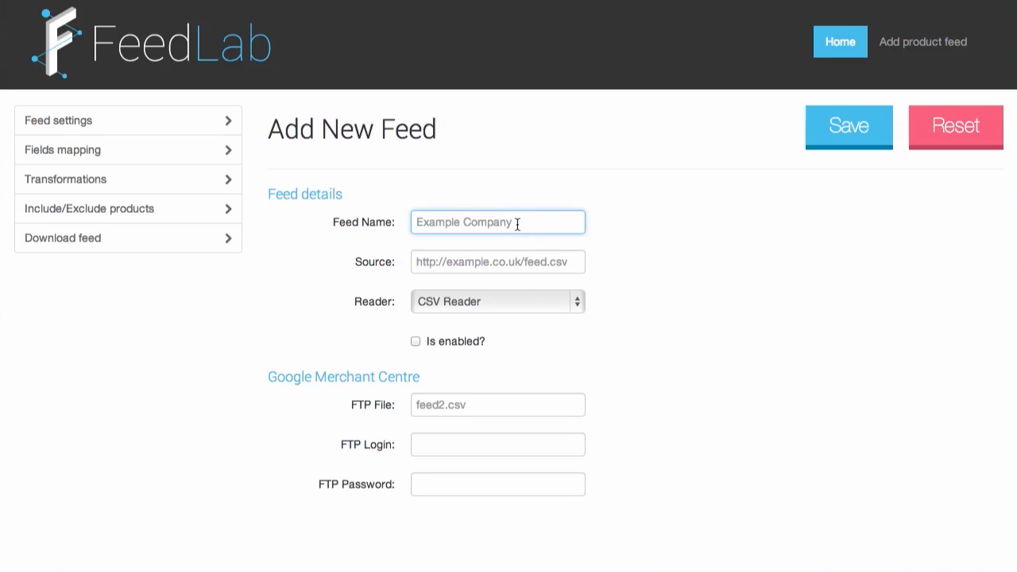
text(Red)
click(463, 244)
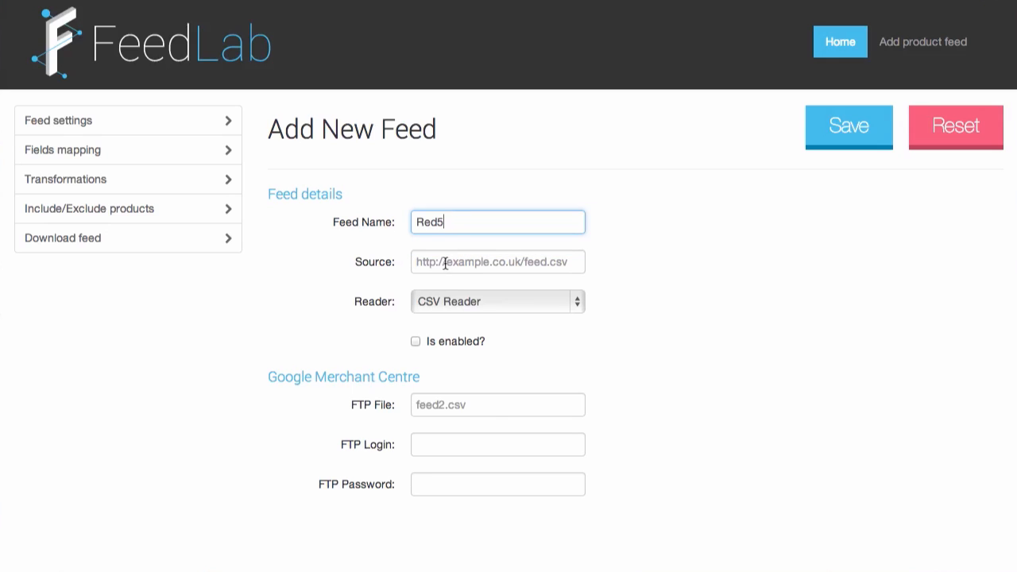
right_click(445, 262)
click(477, 340)
click(668, 344)
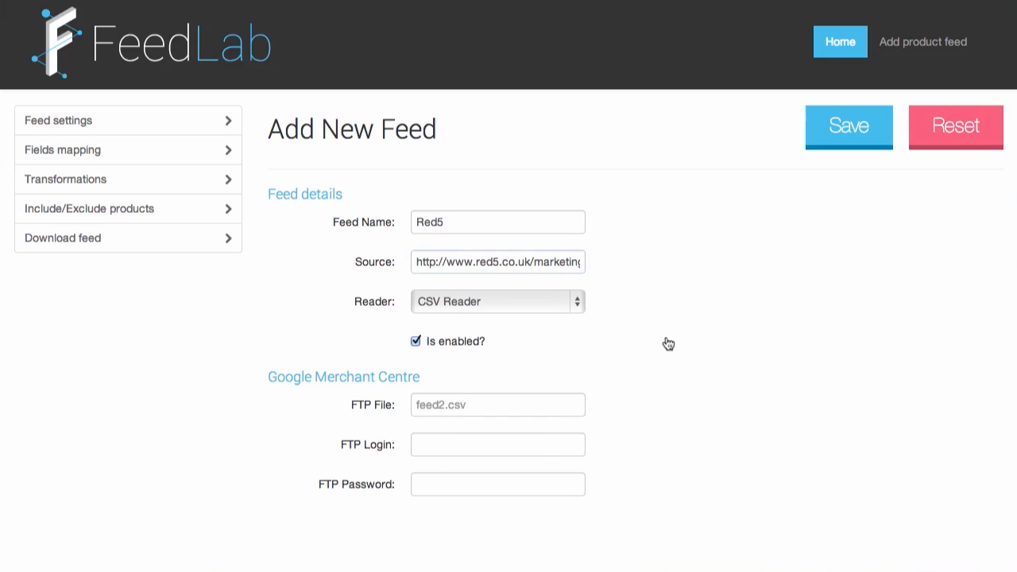
click(417, 342)
- Set the feed's reader to XML Reader and enter Red5-Found.csv as the Google Merchant Centre FTP file
click(486, 301)
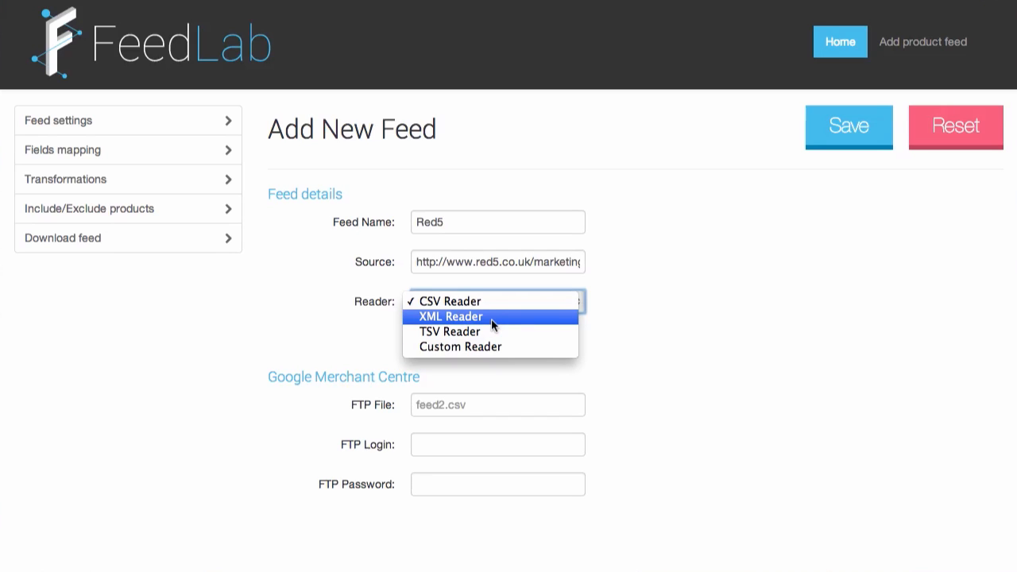
click(475, 318)
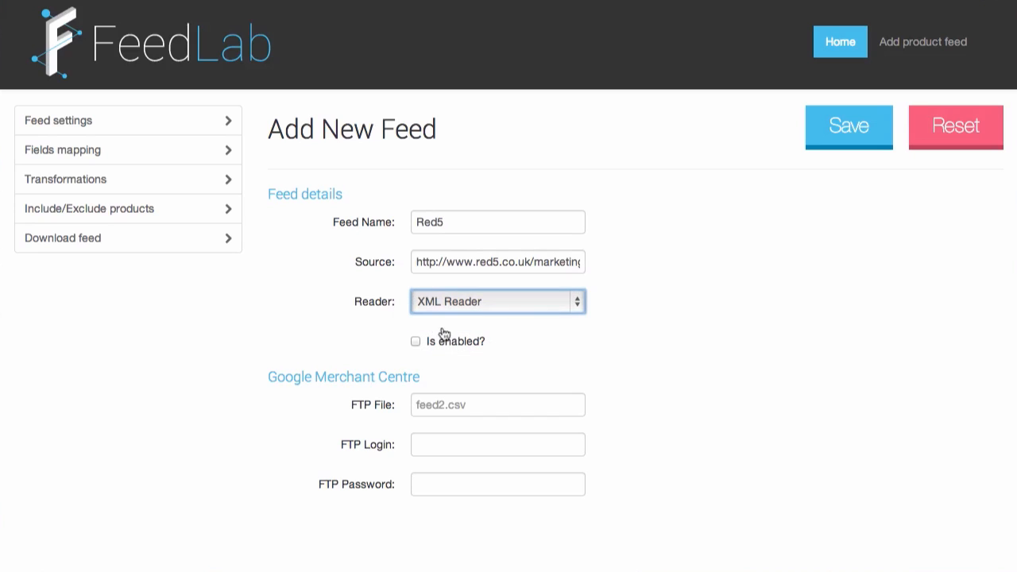
click(498, 406)
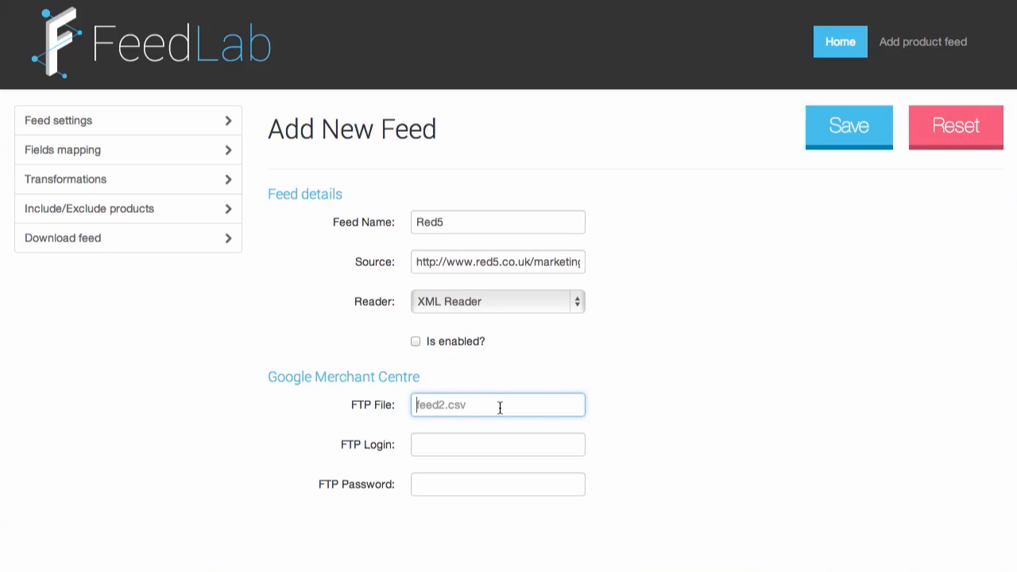
text(Red5)
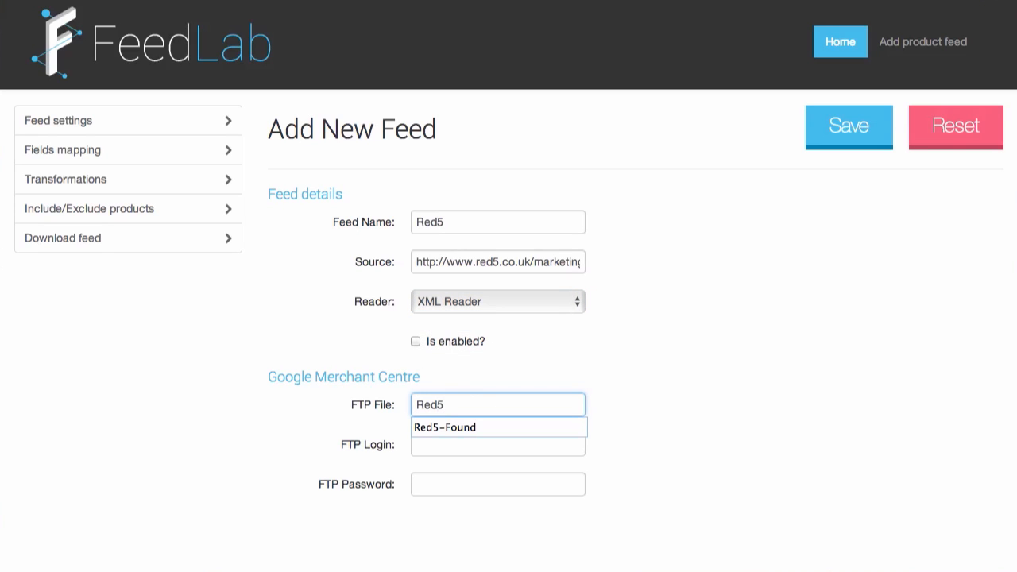
text(-Found.csv)
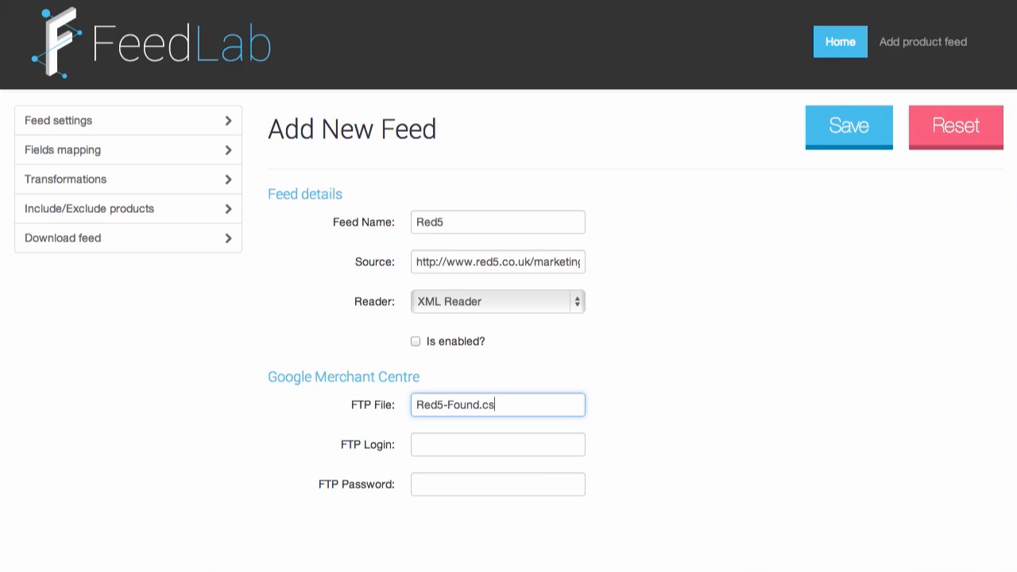
click(644, 423)
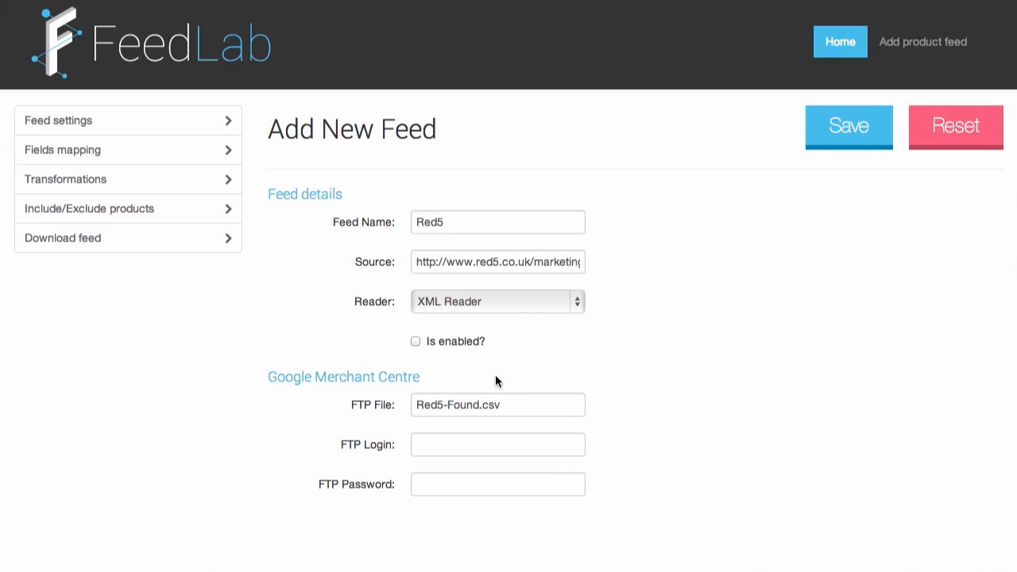
- Save the new Red5 feed and return to the overview of feeds
click(415, 343)
click(849, 127)
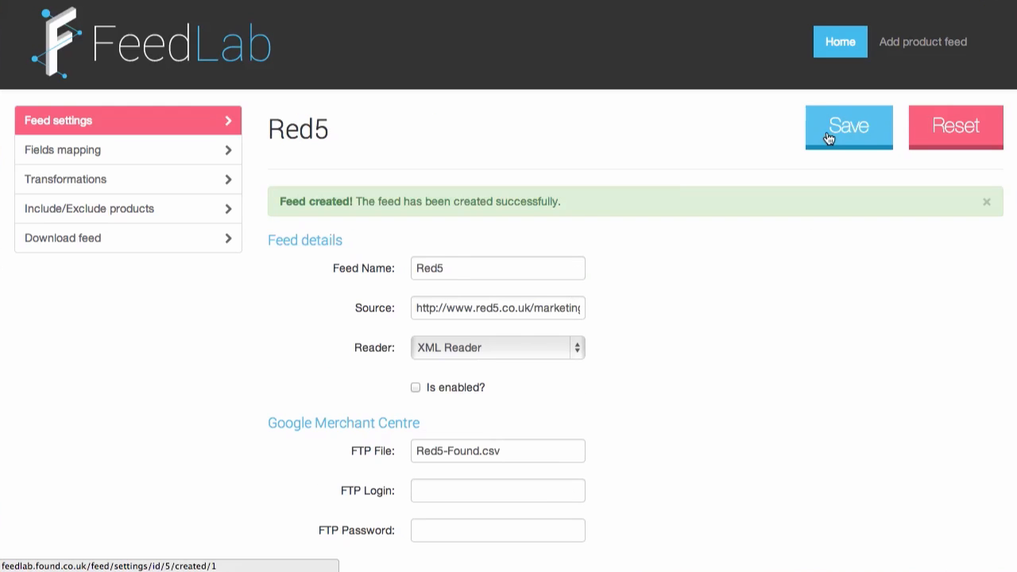
click(849, 49)
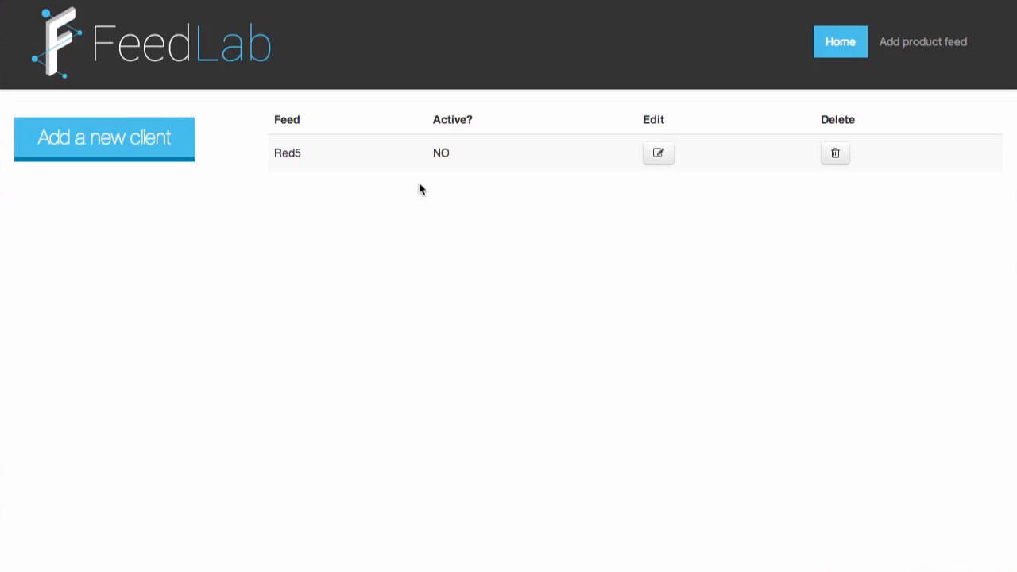
- In the Red5 feed's fields mapping, add an enabled rule mapping original field UID to id, and save it
click(659, 155)
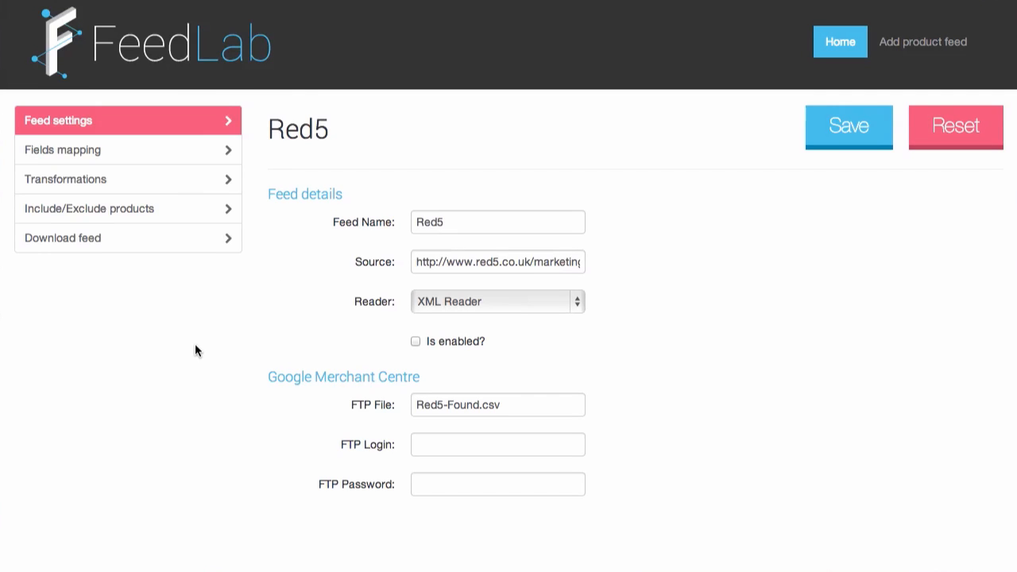
click(177, 156)
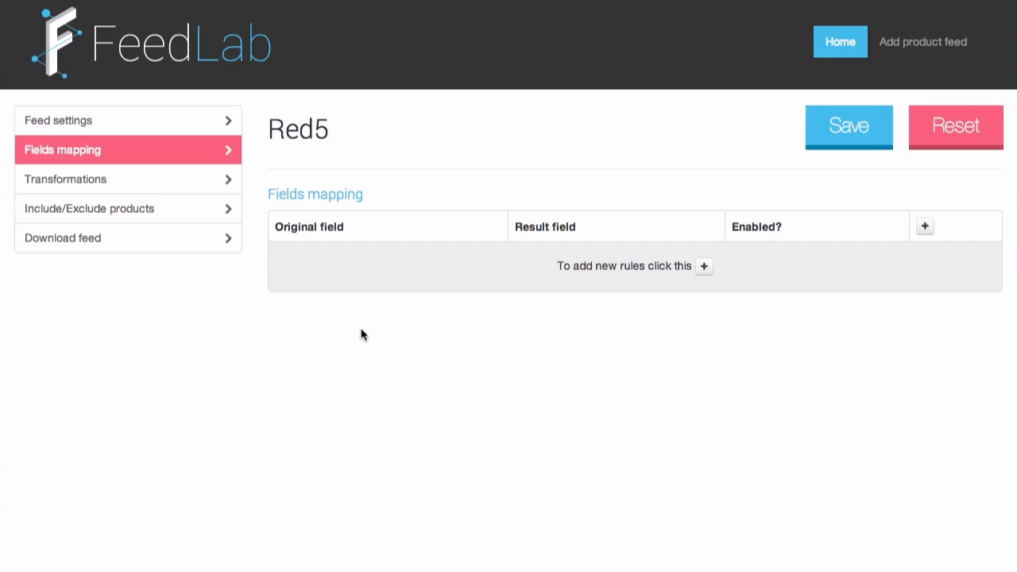
click(705, 268)
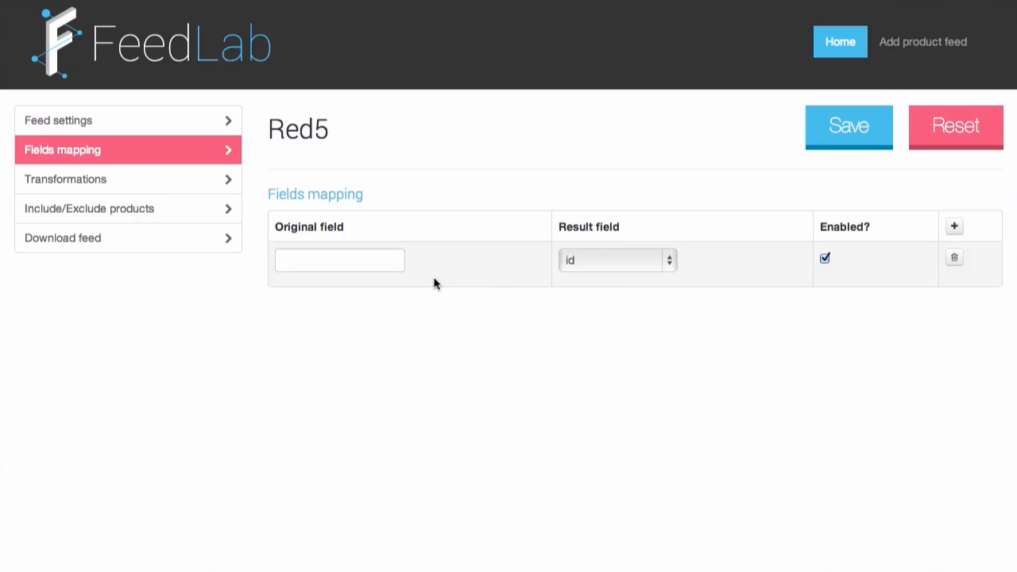
click(380, 260)
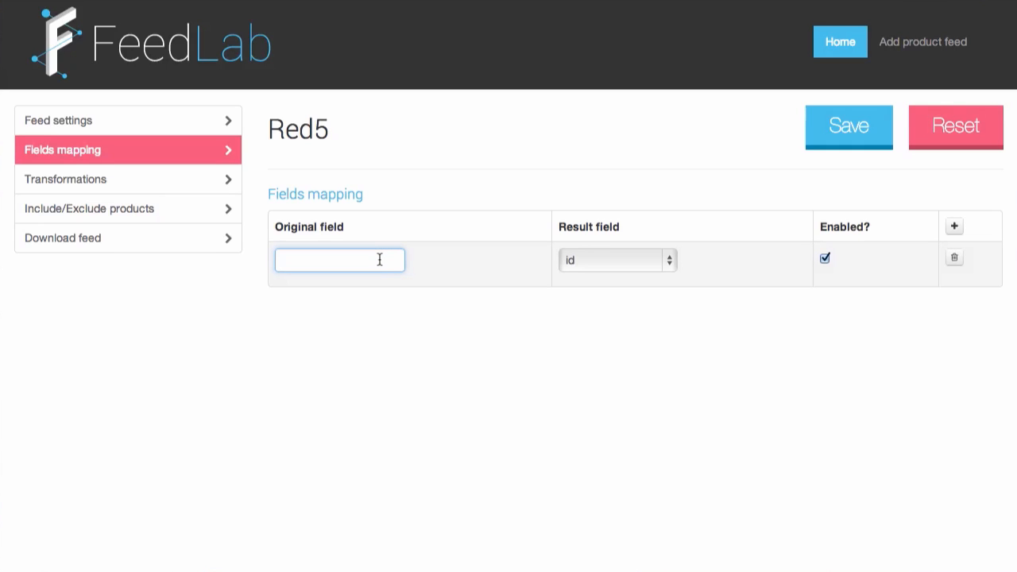
text(UID)
click(663, 262)
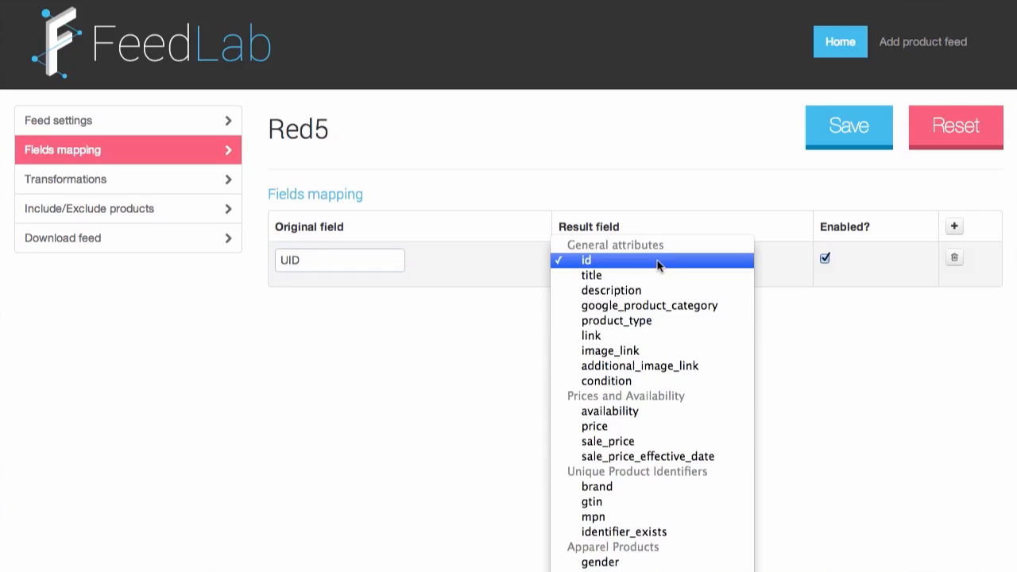
scroll(648, 320, down, 5)
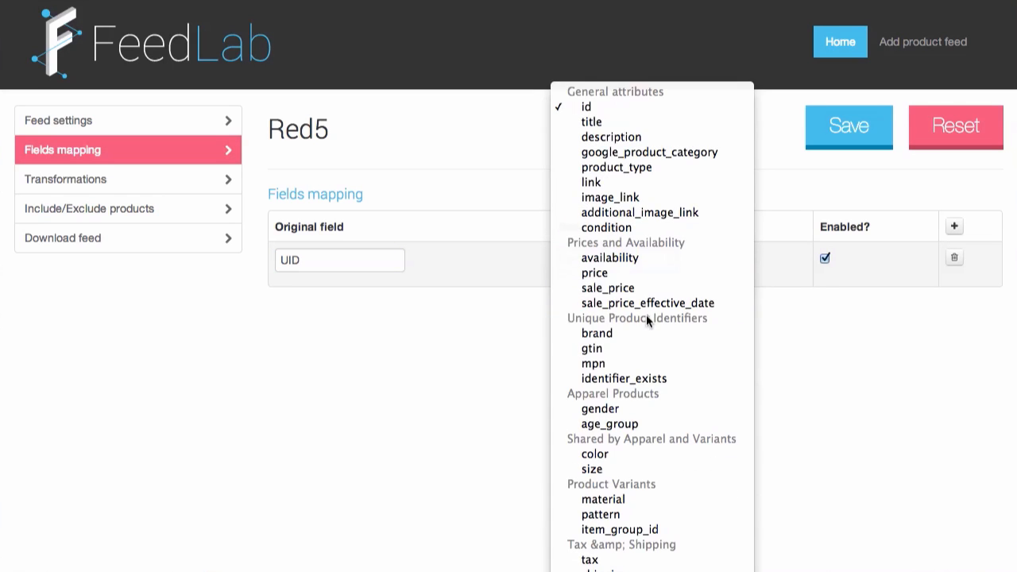
click(799, 350)
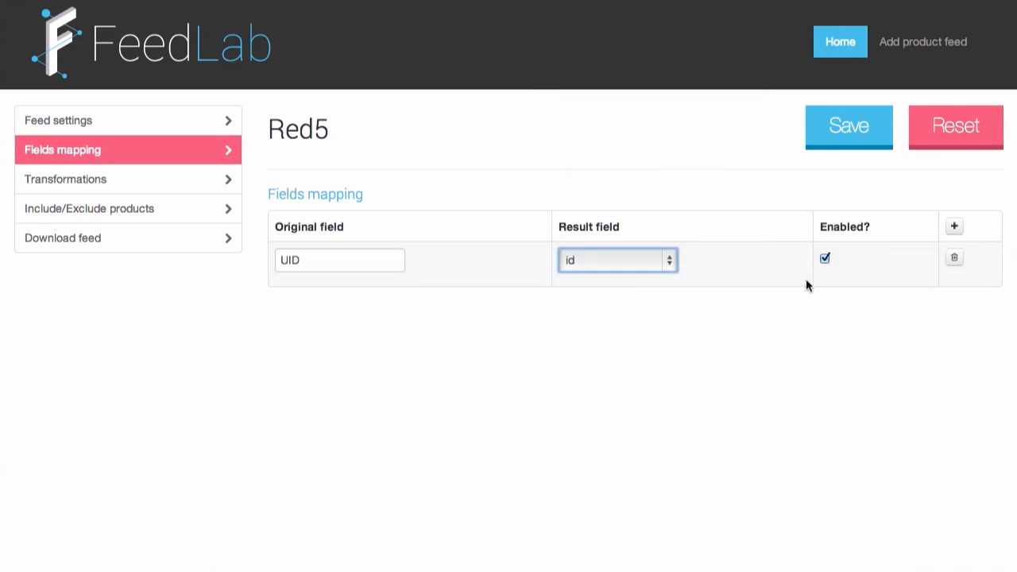
click(836, 133)
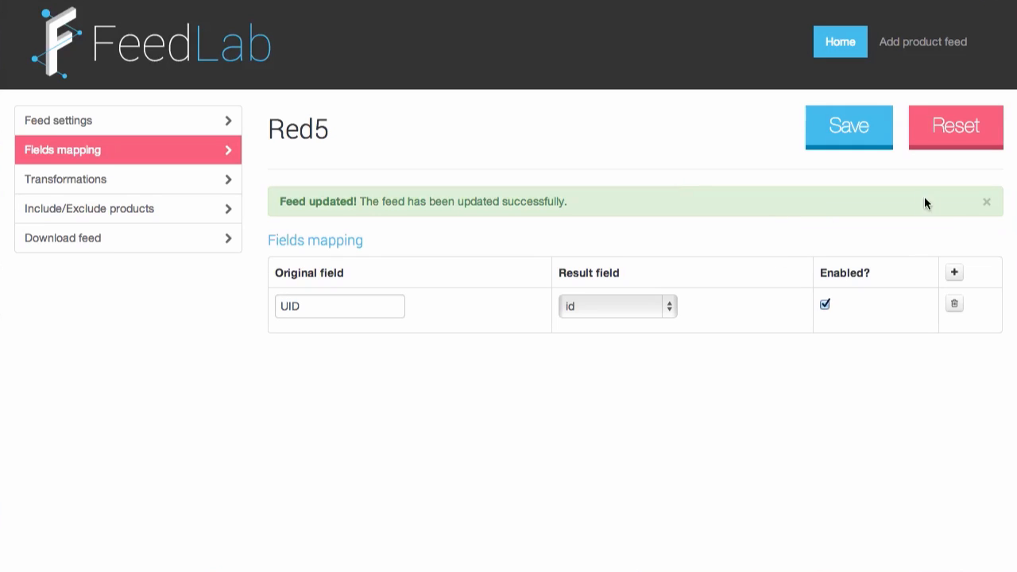
- Add a second enabled fields mapping rule from product-title to the title result field, and save the mapping
click(957, 272)
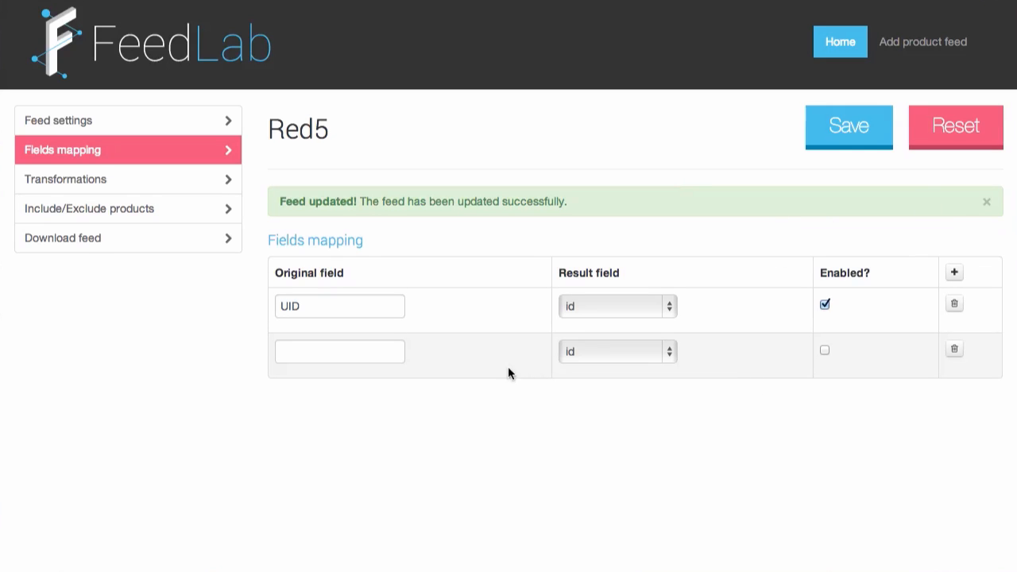
click(337, 357)
text(product-)
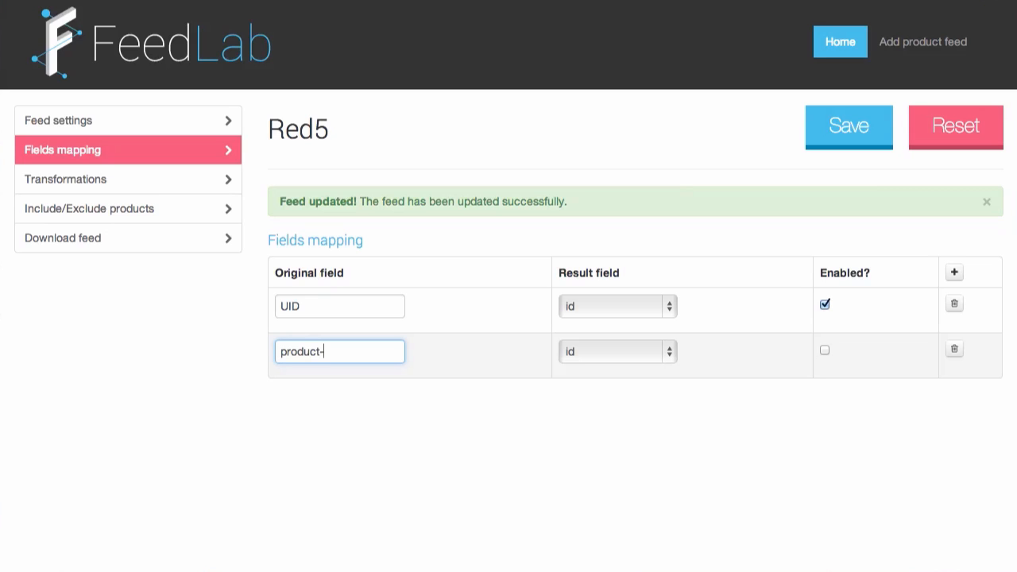
text(title)
click(581, 360)
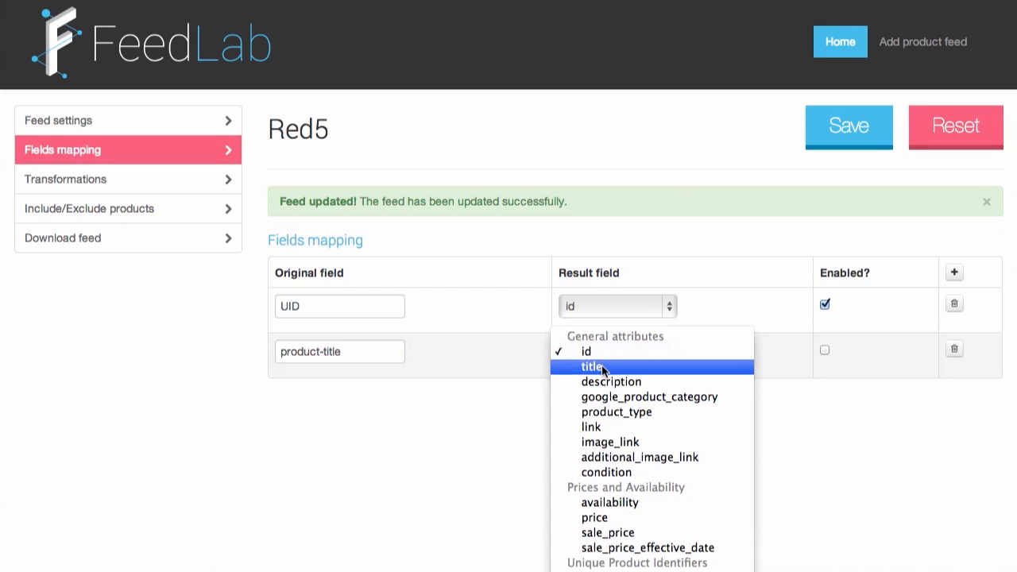
click(628, 368)
click(825, 350)
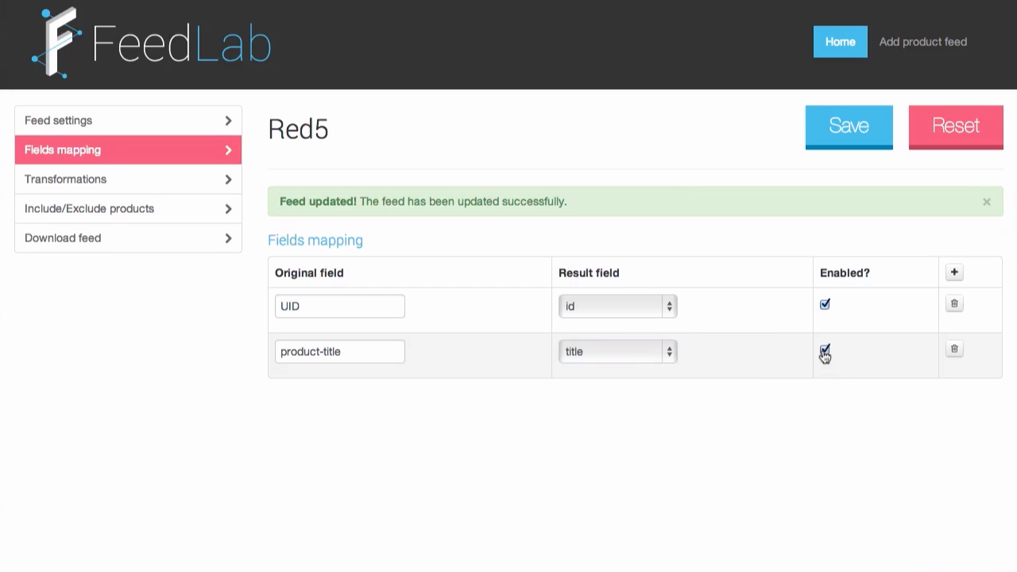
click(850, 134)
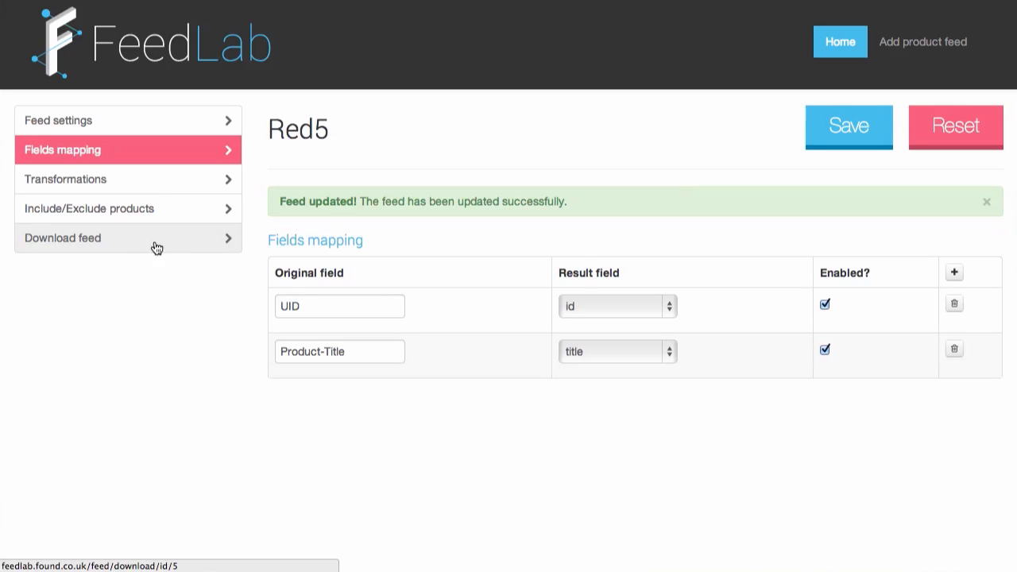
- Add a transformation rule for Red5 that matches id against pattern 1224 and updates the image_link field
click(116, 187)
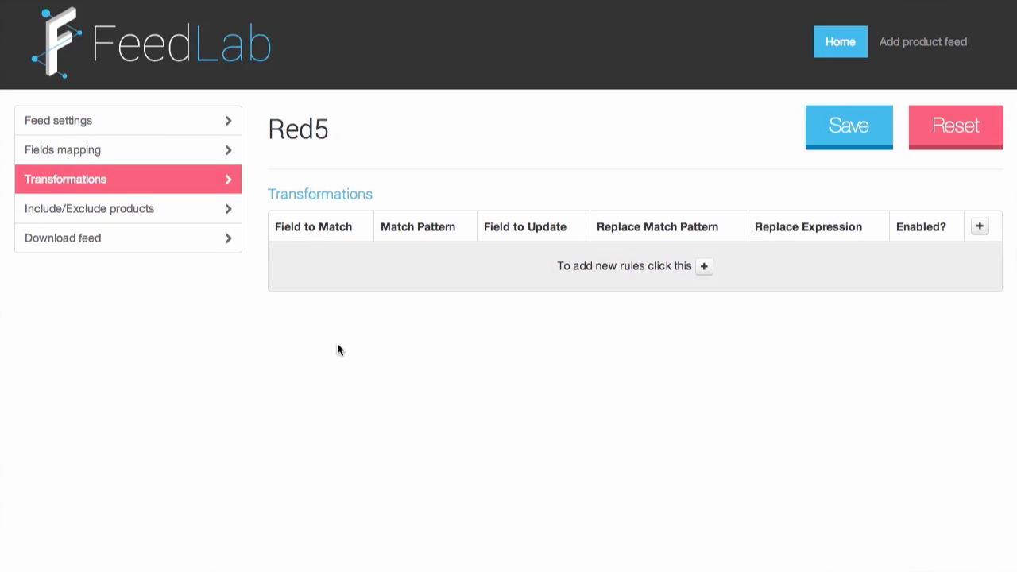
click(704, 267)
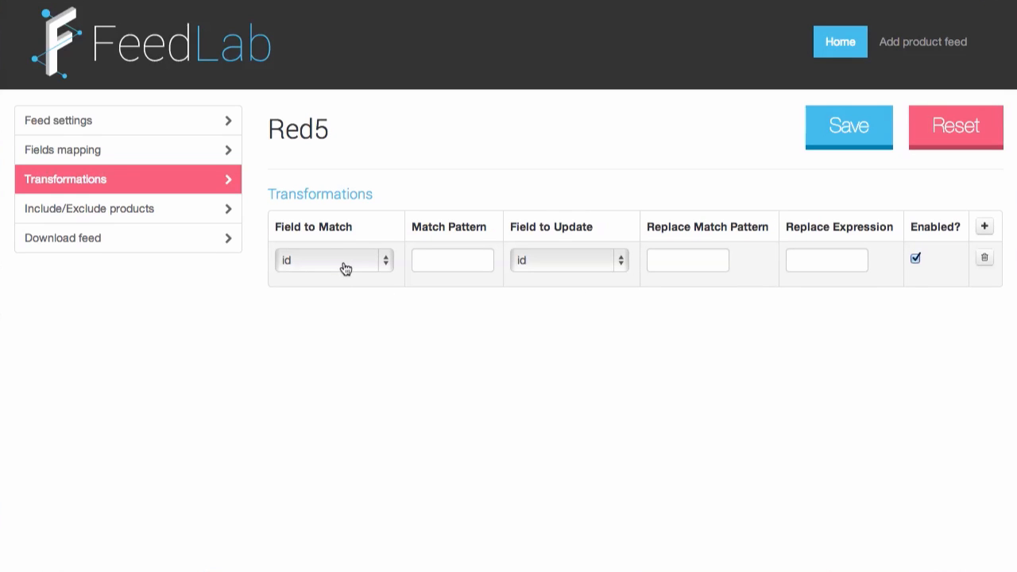
click(435, 266)
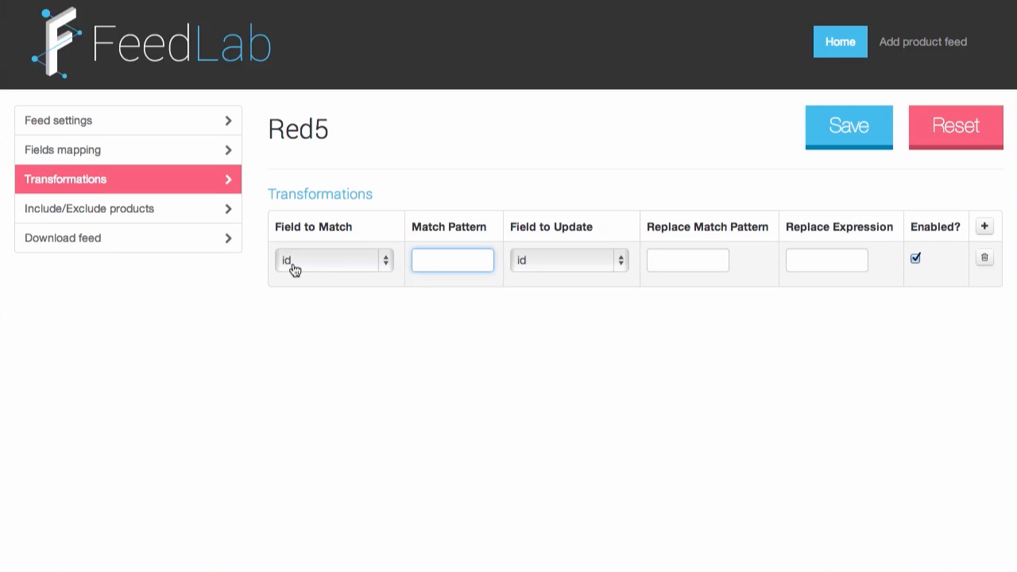
text(1224)
click(485, 330)
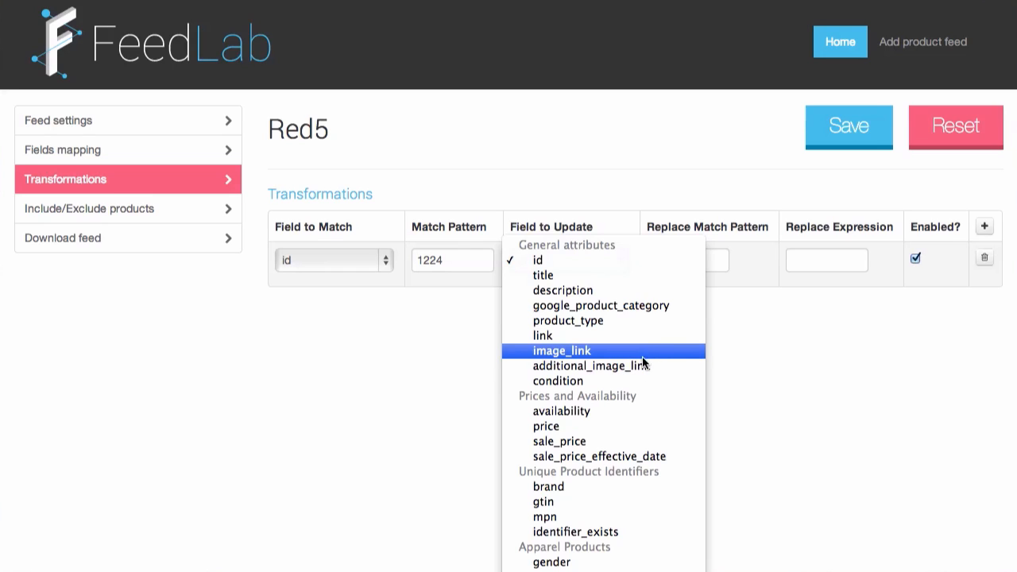
click(594, 353)
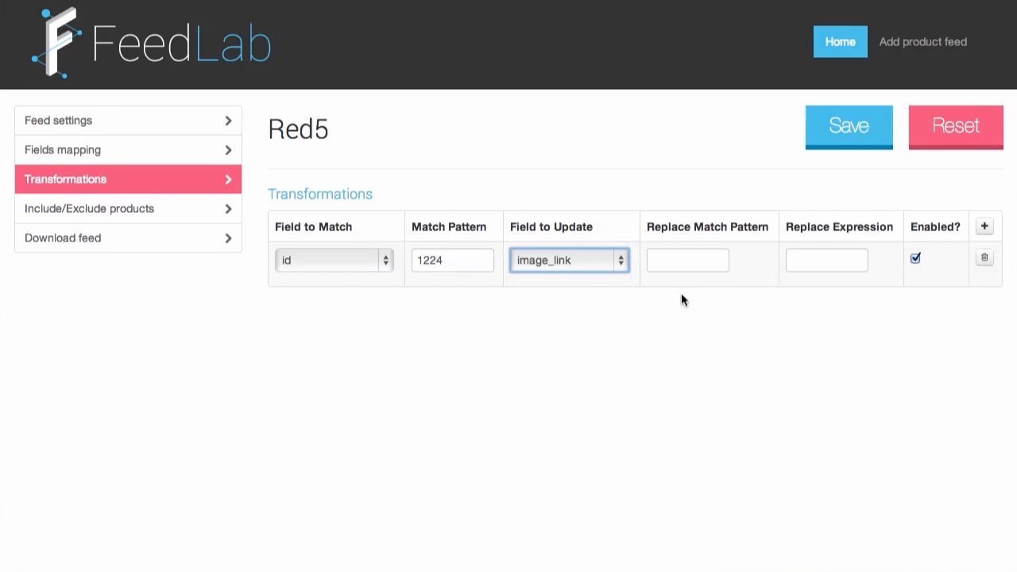
- Set the rule's replace match pattern to .* and paste the plasma-ball.jpg image URL as its replace expression
click(682, 265)
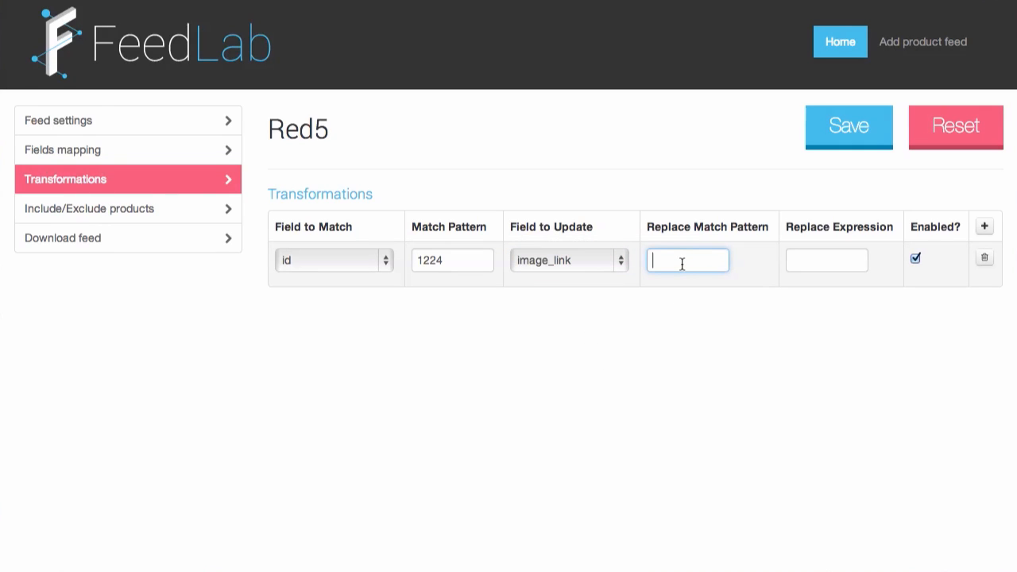
text(.*)
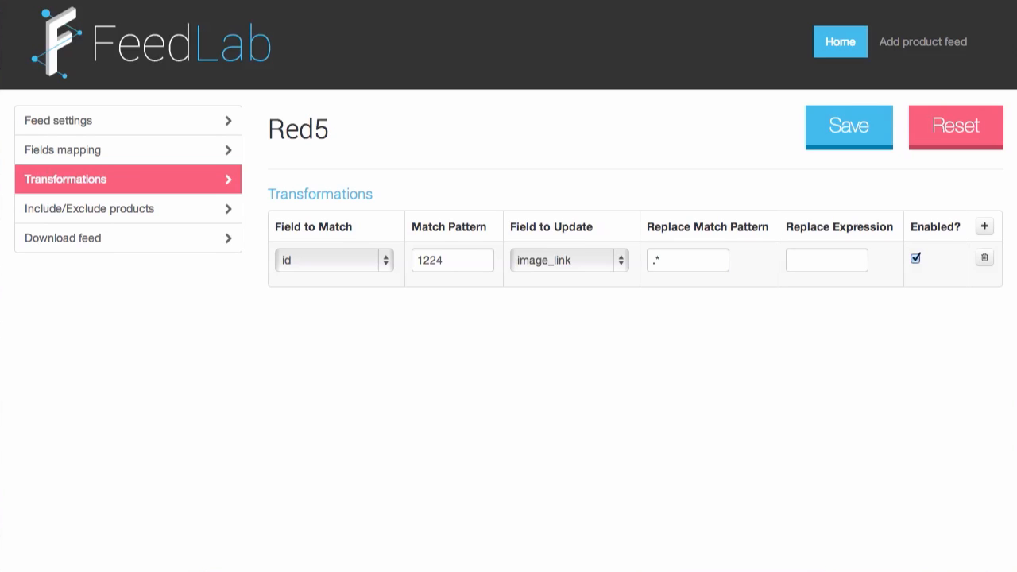
right_click(831, 264)
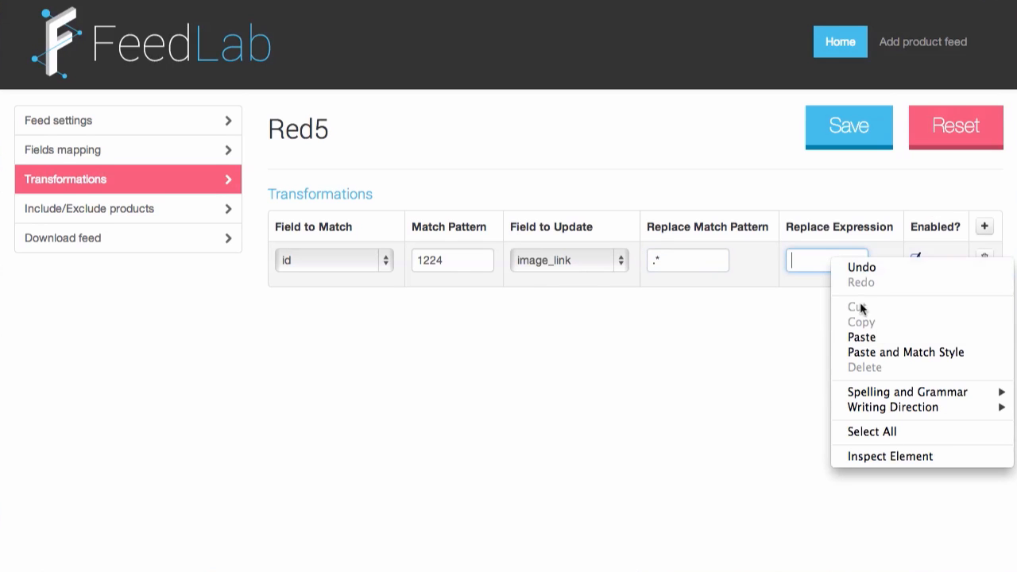
click(875, 339)
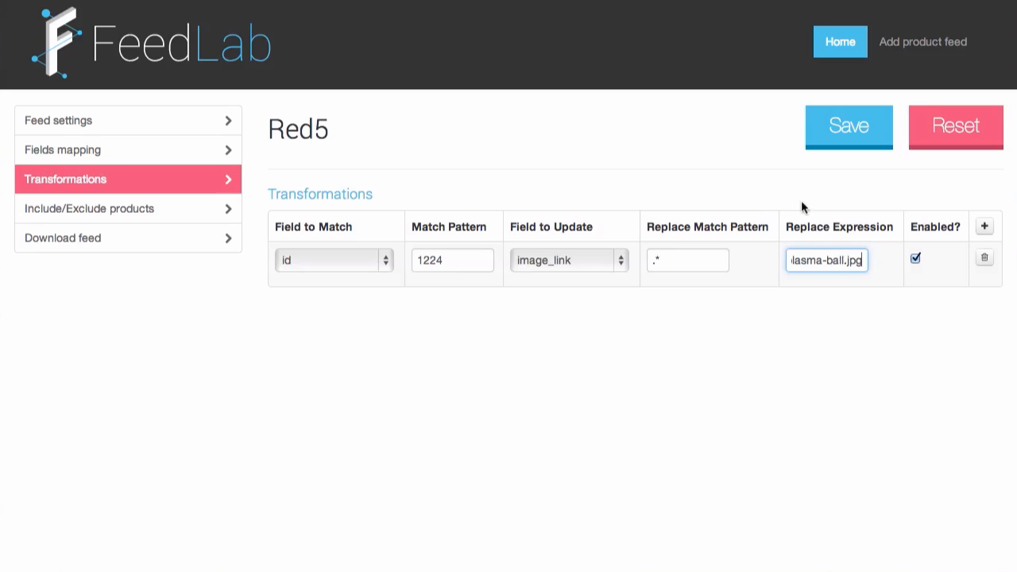
click(816, 265)
drag(845, 265, 647, 263)
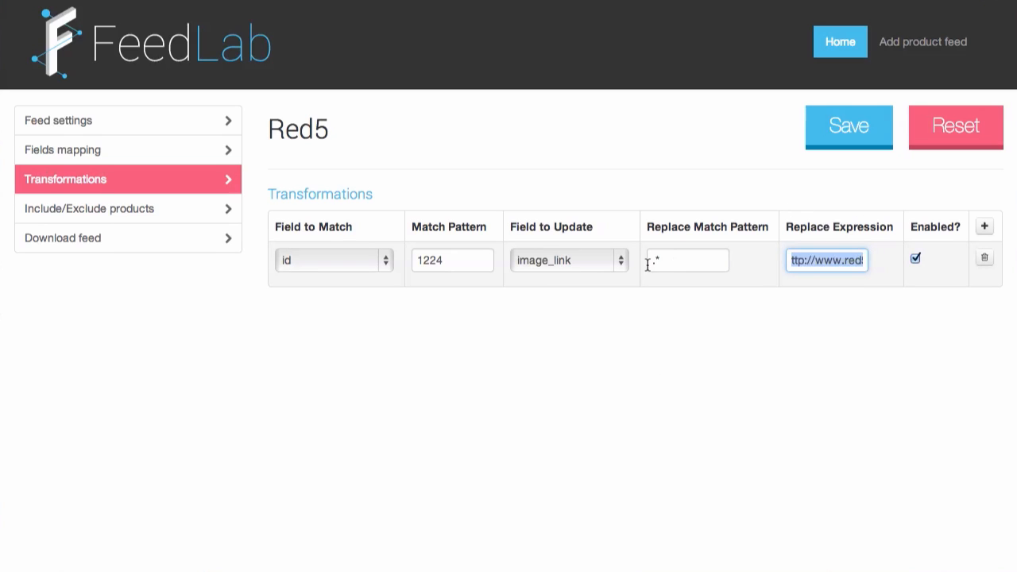
- Save the image_link rule and add a second transformation rule matching id against pattern 1224 that updates the title field
click(665, 344)
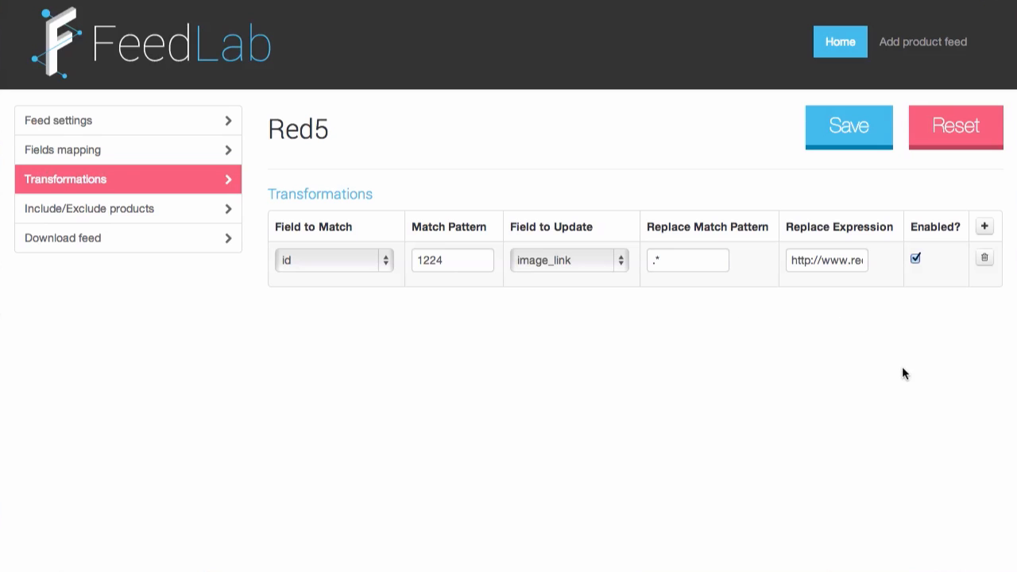
click(849, 132)
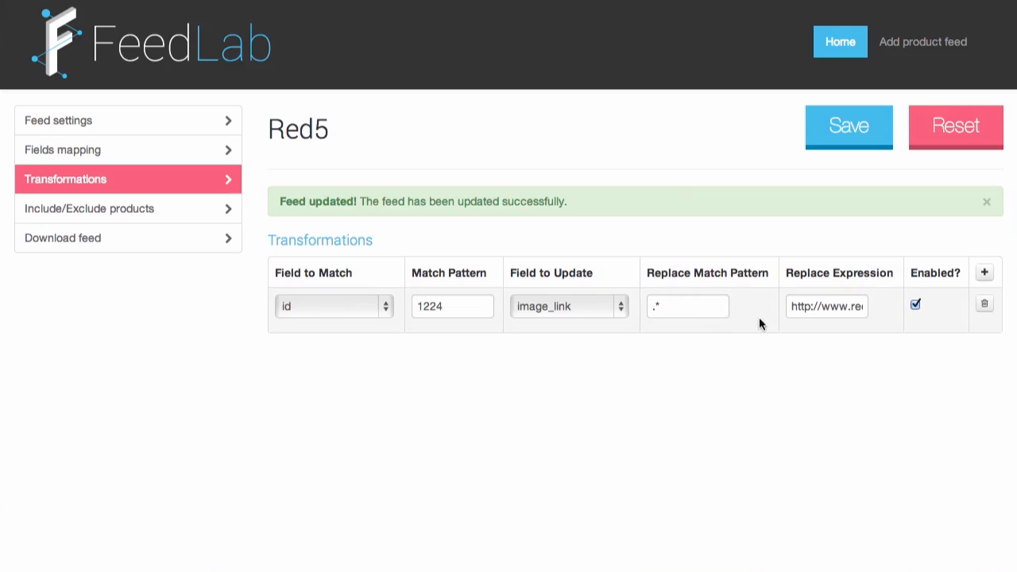
click(985, 273)
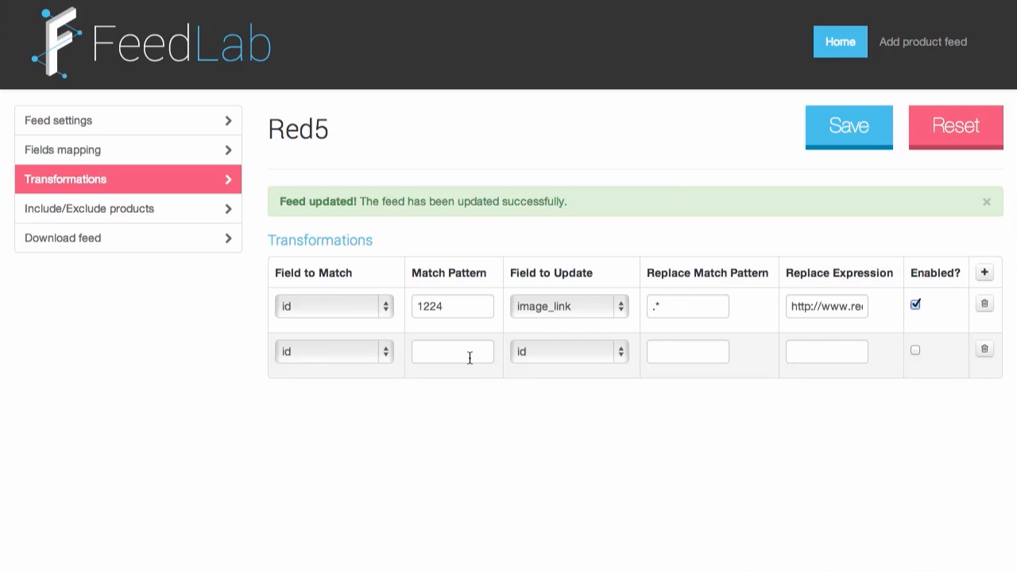
drag(443, 306, 386, 310)
key(ctrl+c)
click(427, 352)
key(ctrl+v)
click(587, 363)
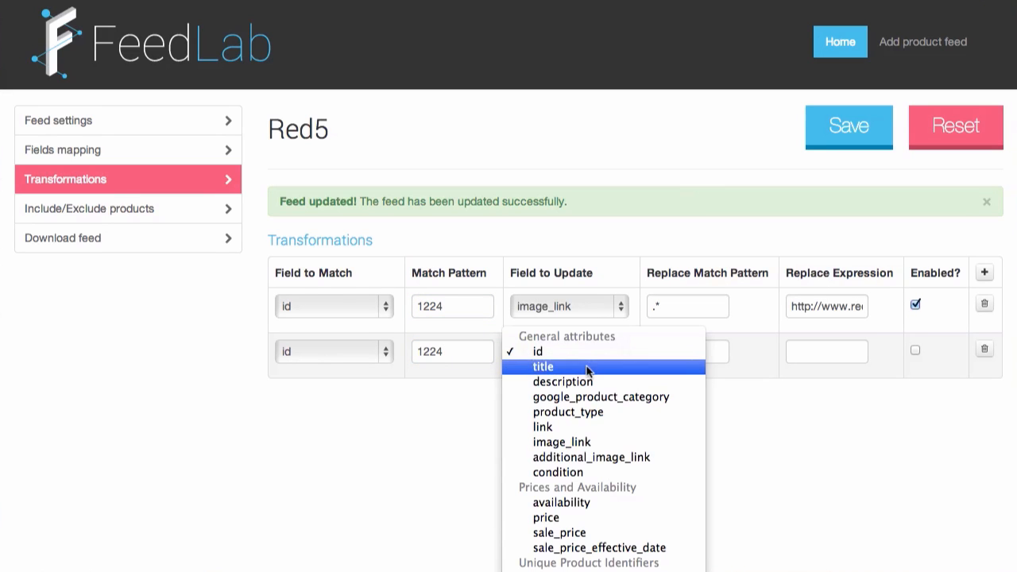
click(587, 372)
- Set the title rule's replace match pattern to .* and replace expression to Plasma Ball USB Hub, then enable and save it
click(671, 356)
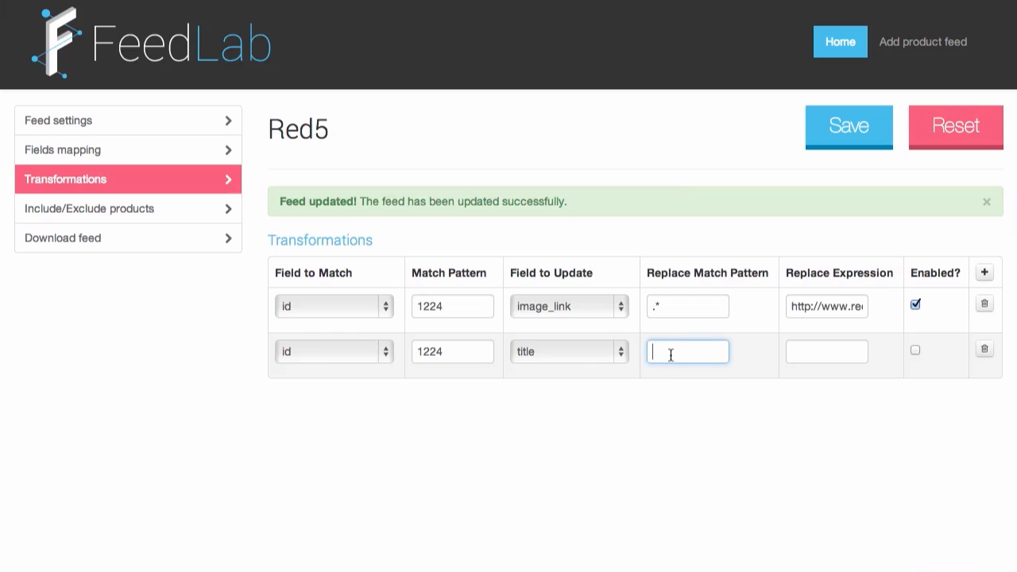
text(.*)
key(Tab)
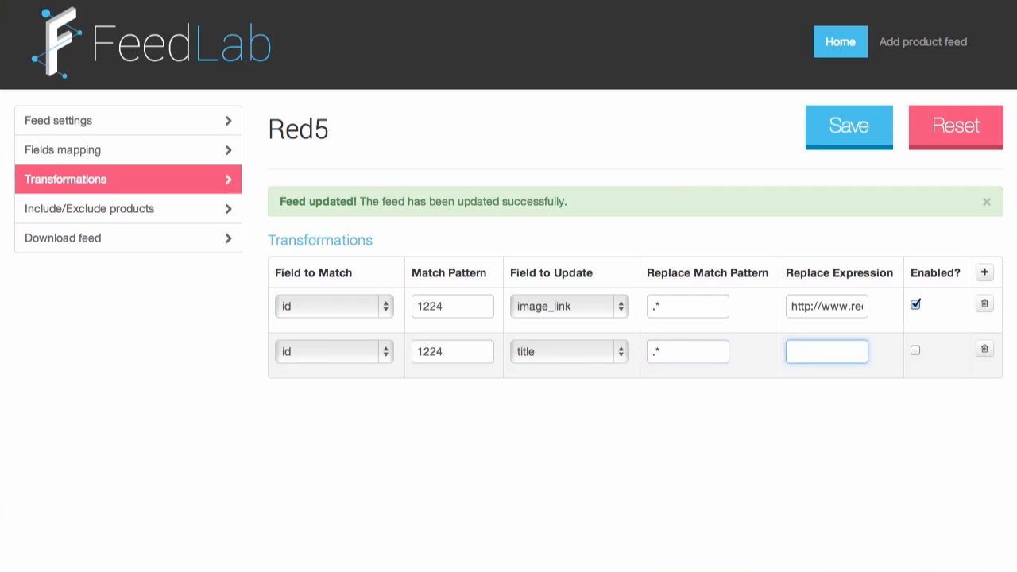
text(Plas)
text(ma Bal)
text(l)
text( USB Hub)
drag(838, 352, 747, 352)
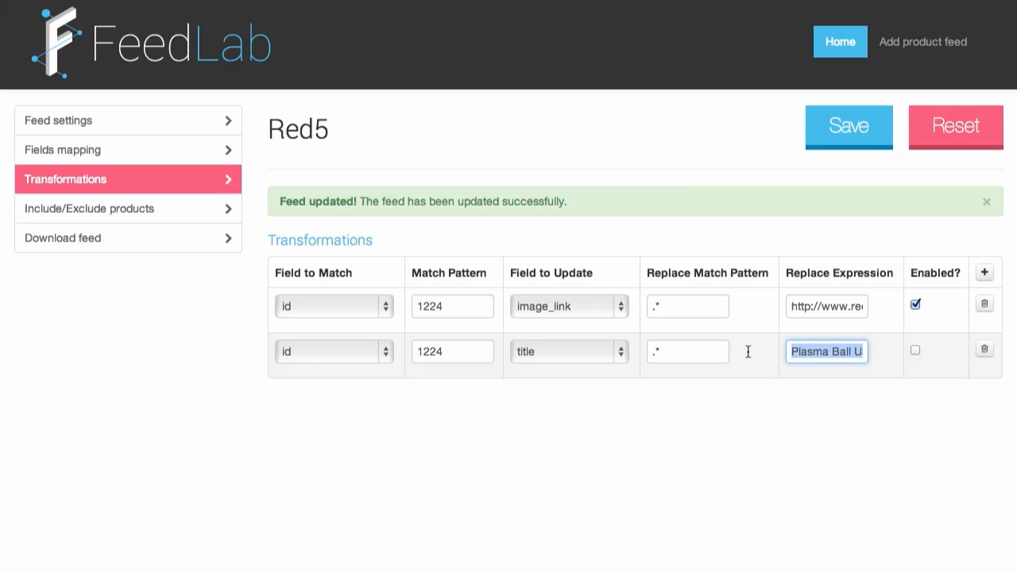
click(867, 391)
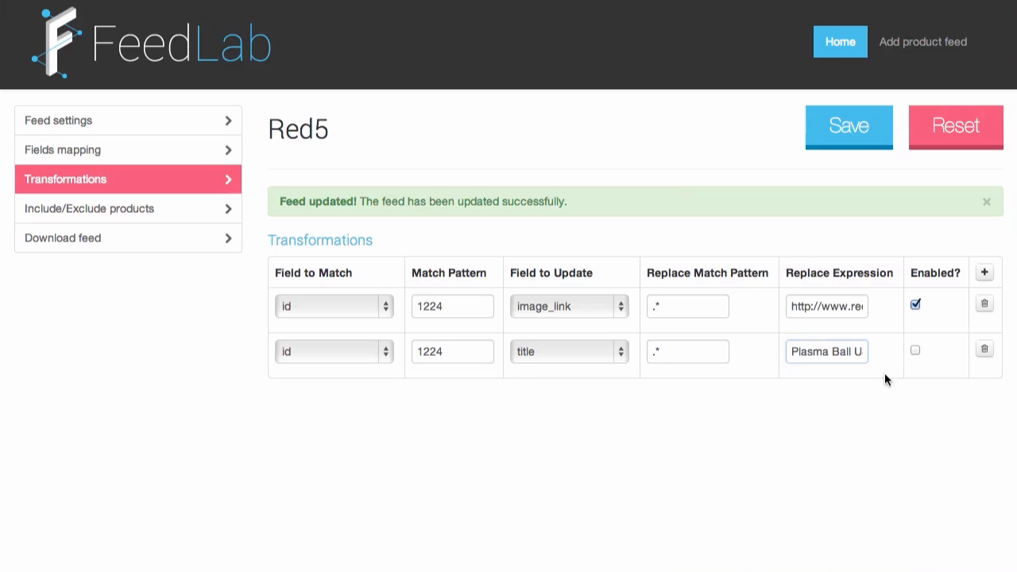
click(916, 350)
click(848, 136)
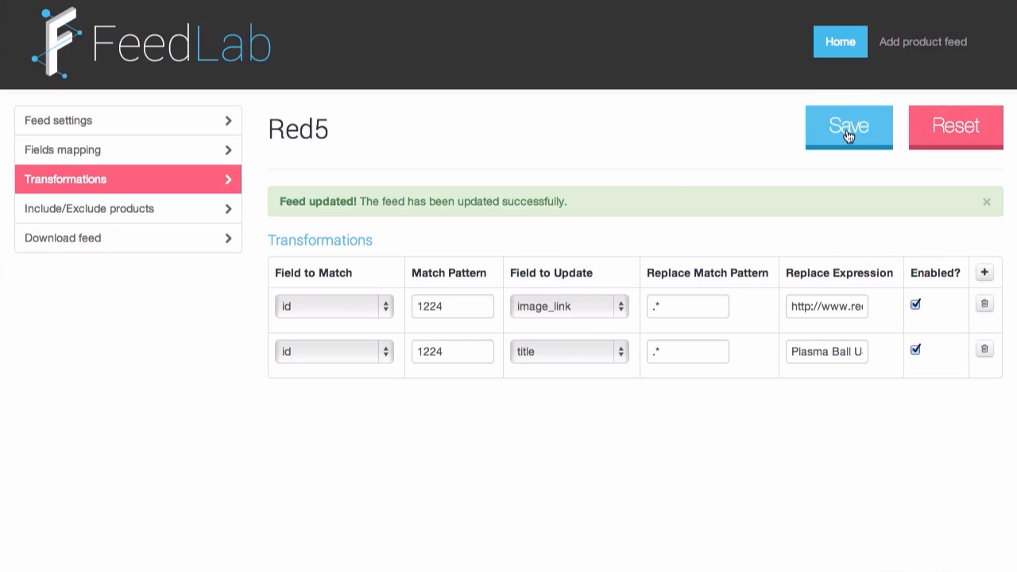
click(849, 137)
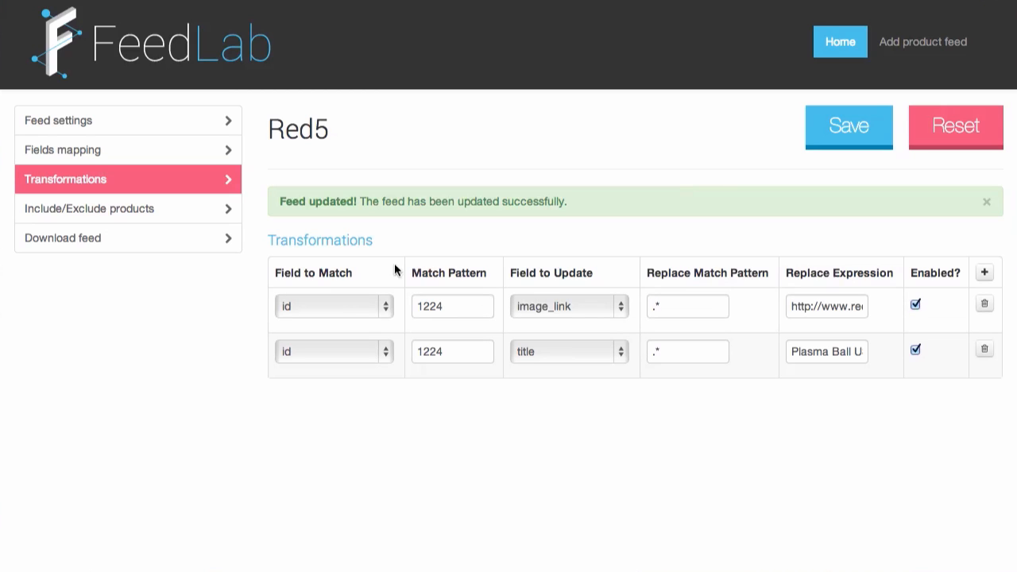
- Add an include/exclude rule for Red5 that excludes products whose title contains gun, and save it
click(184, 214)
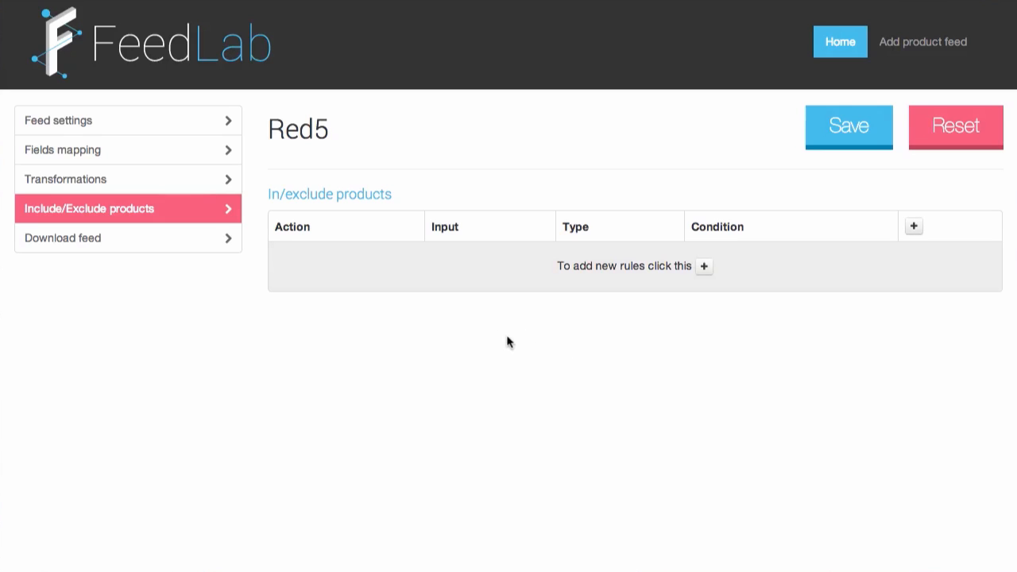
click(704, 267)
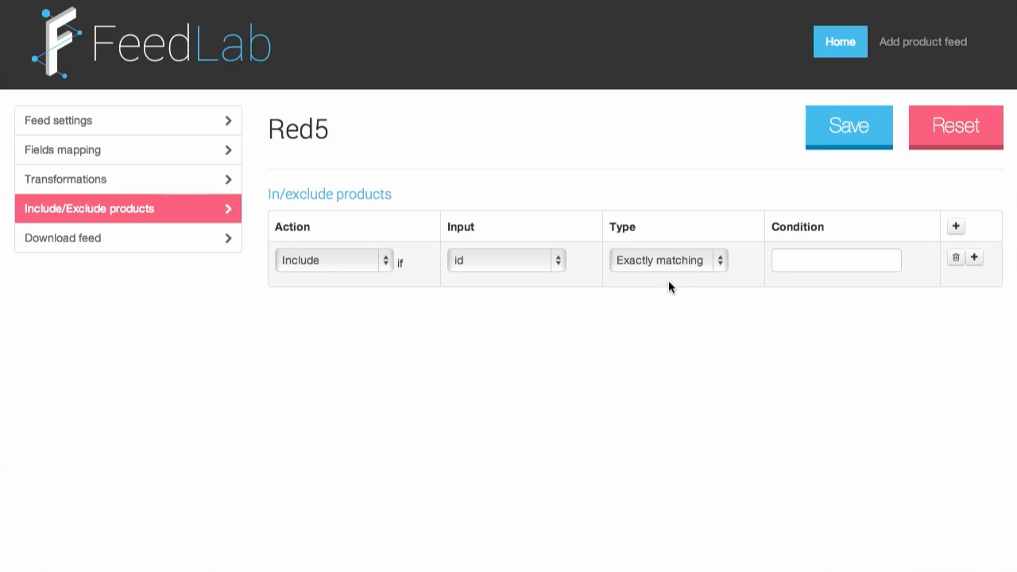
click(370, 265)
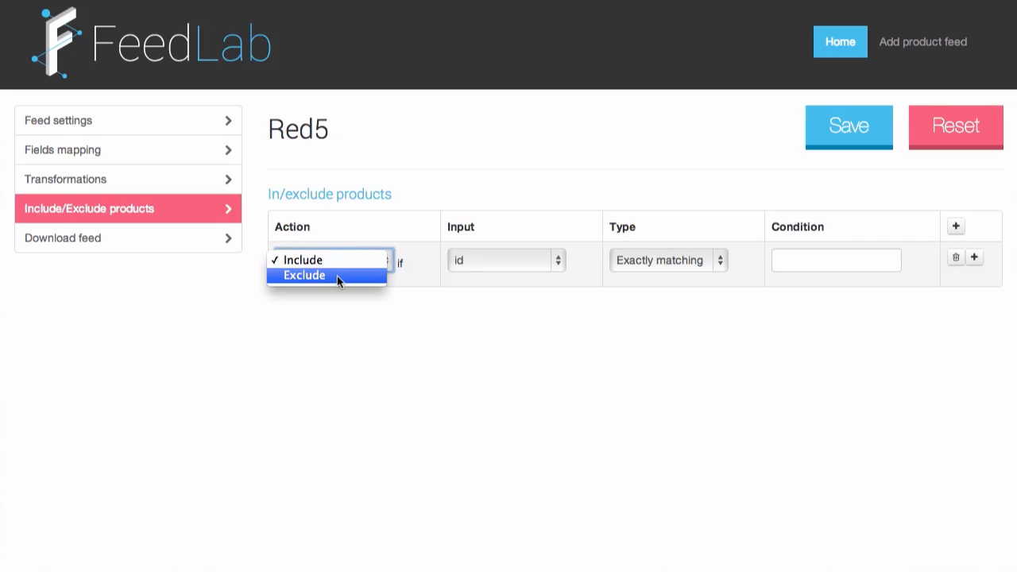
click(337, 275)
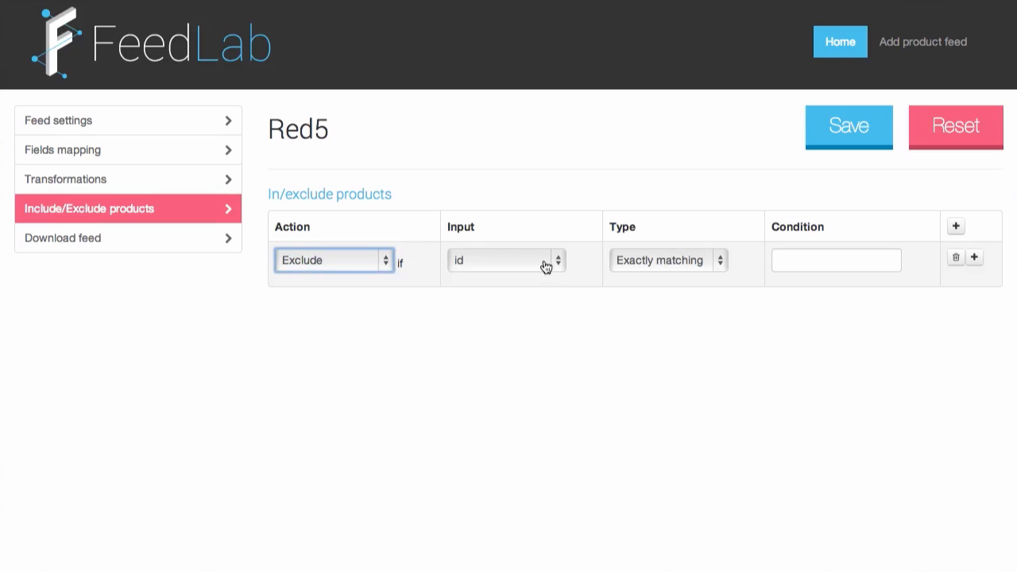
click(544, 263)
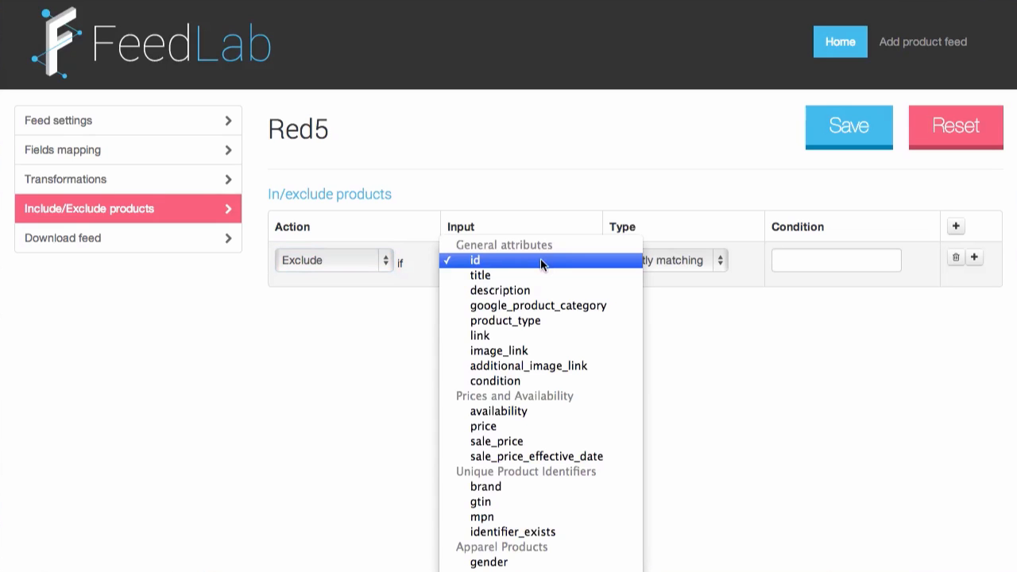
click(481, 275)
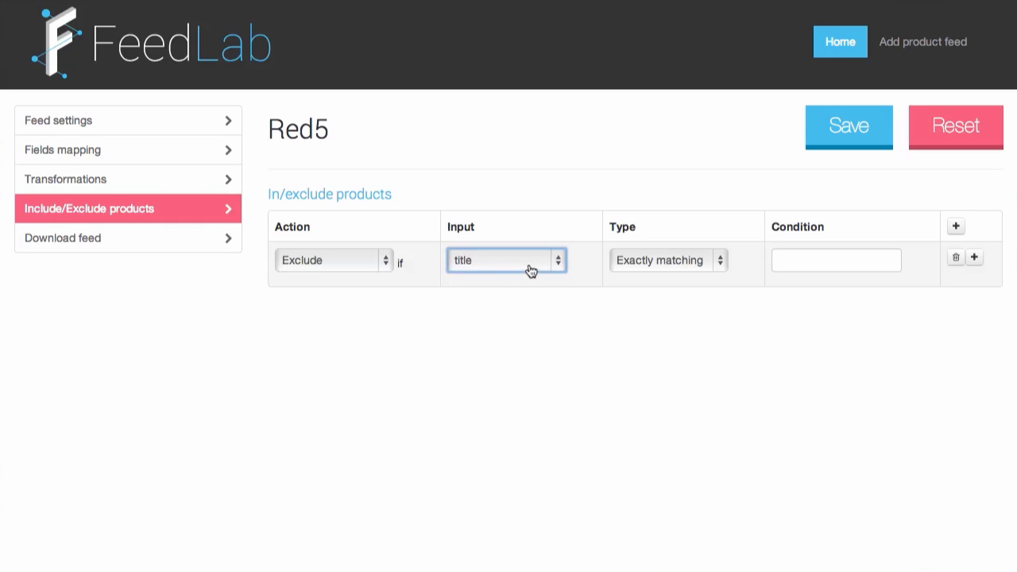
click(651, 268)
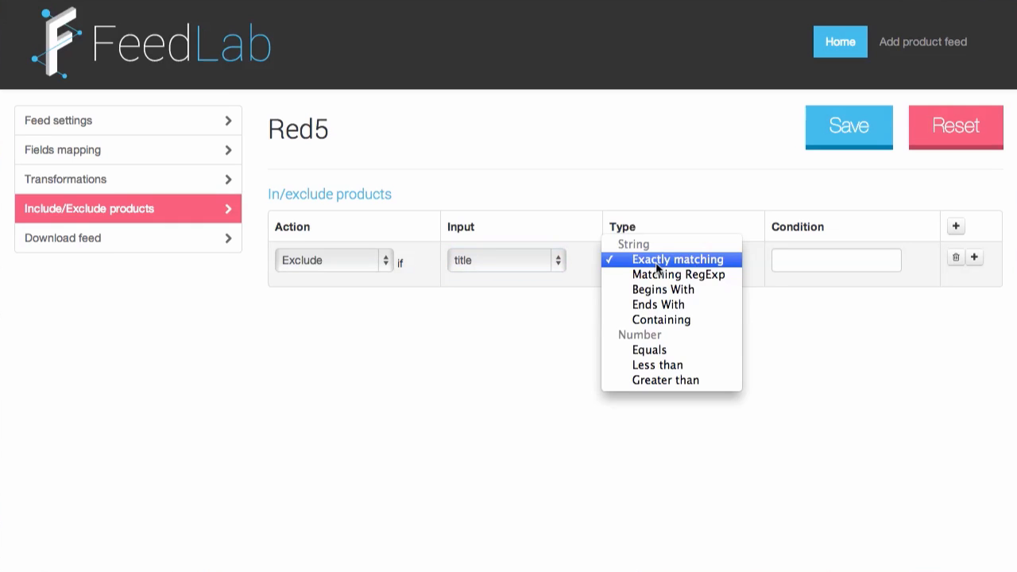
click(670, 319)
click(798, 262)
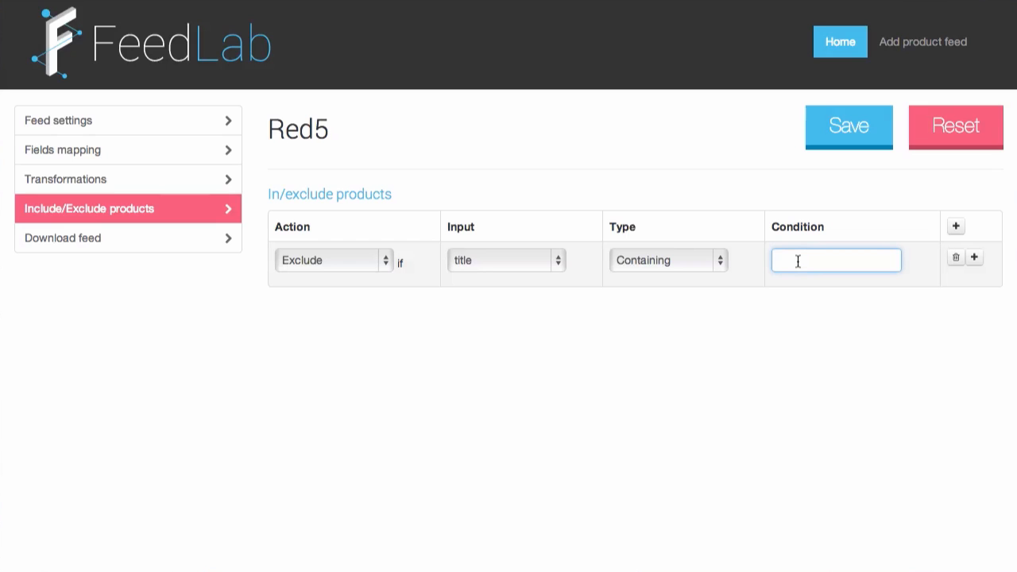
text(gun)
click(853, 136)
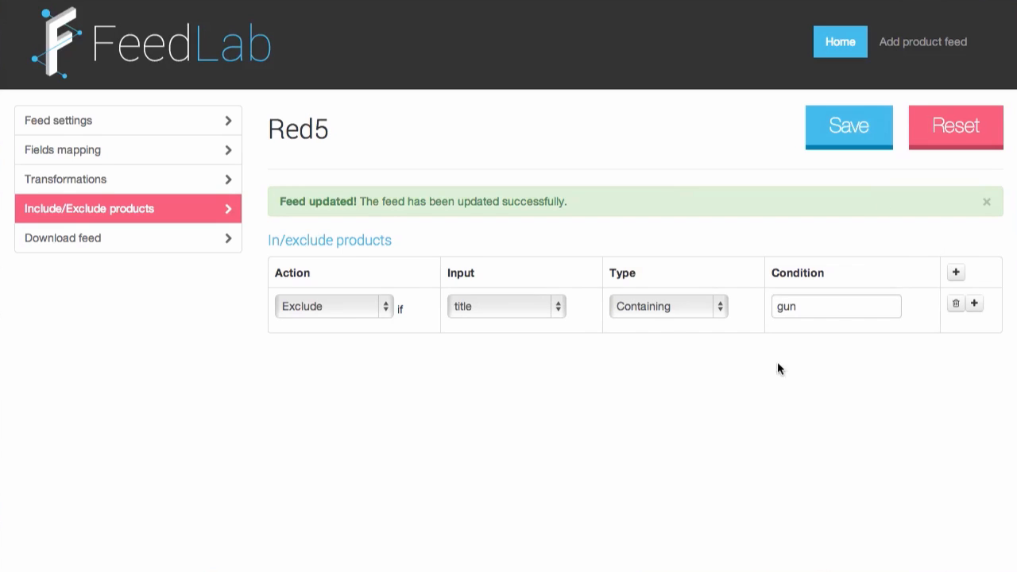
- Try adding an extra condition to the exclude rule for price greater than 10, and delete that condition
click(974, 304)
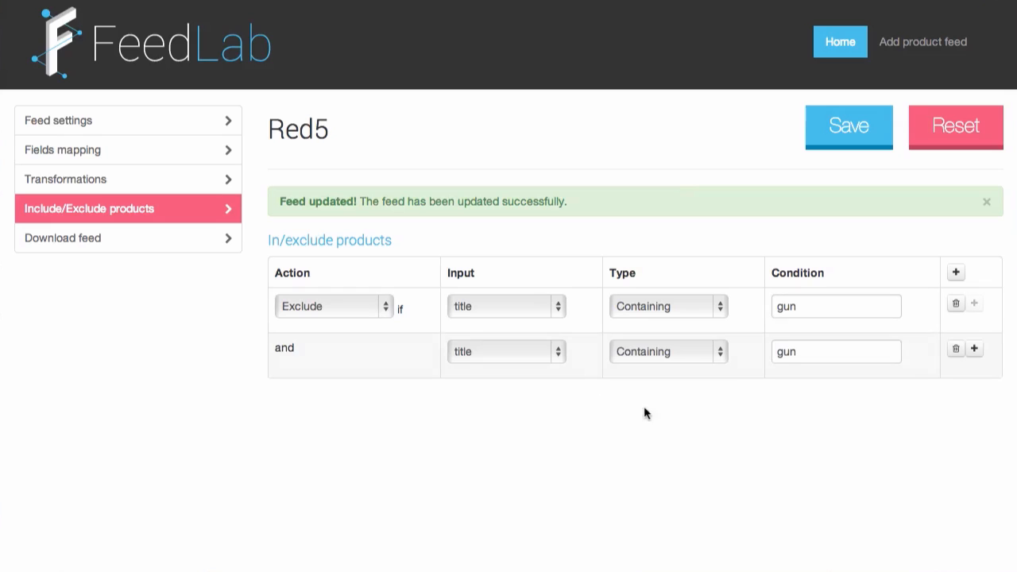
click(526, 354)
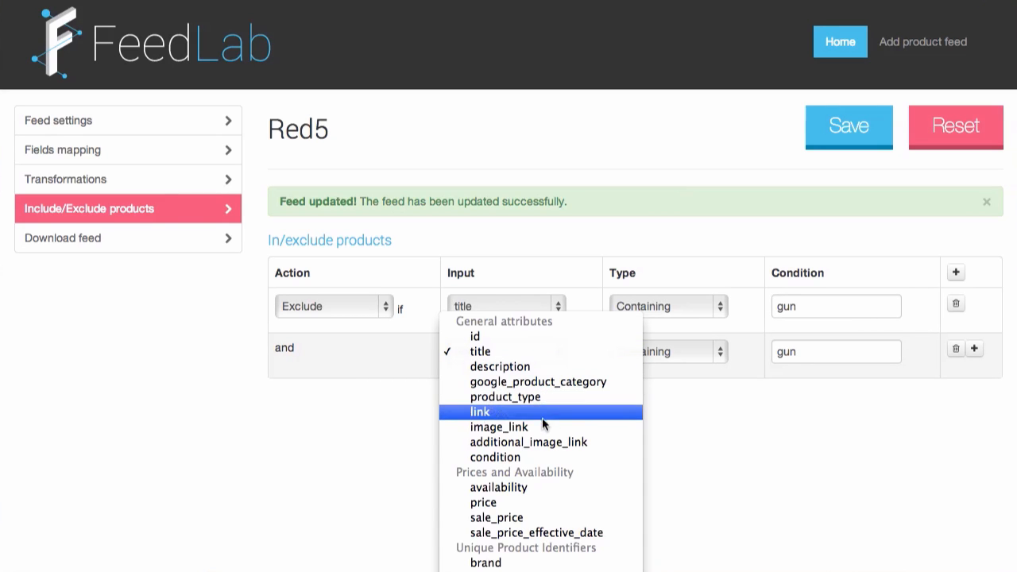
click(487, 503)
click(646, 358)
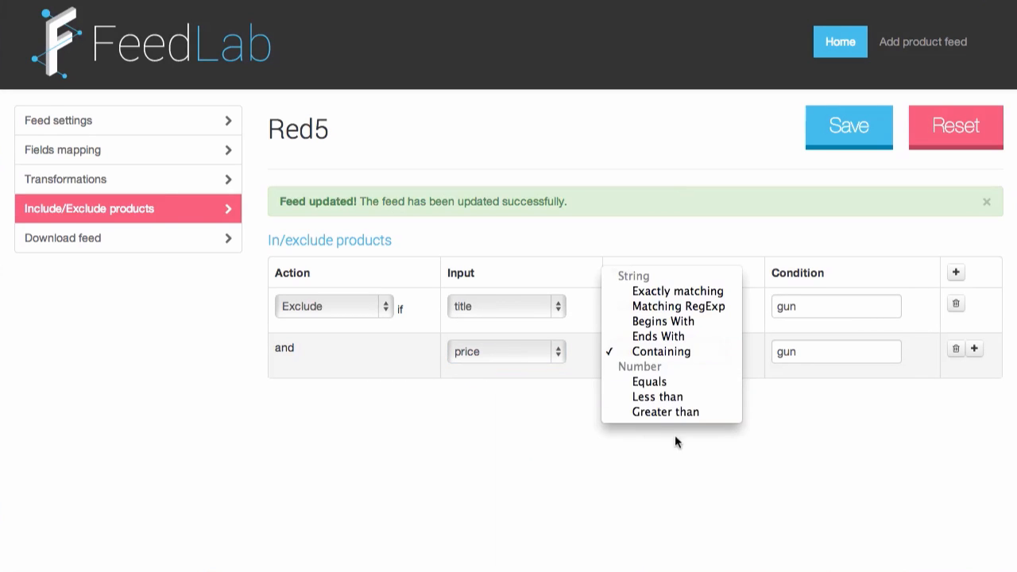
click(670, 414)
key(Tab)
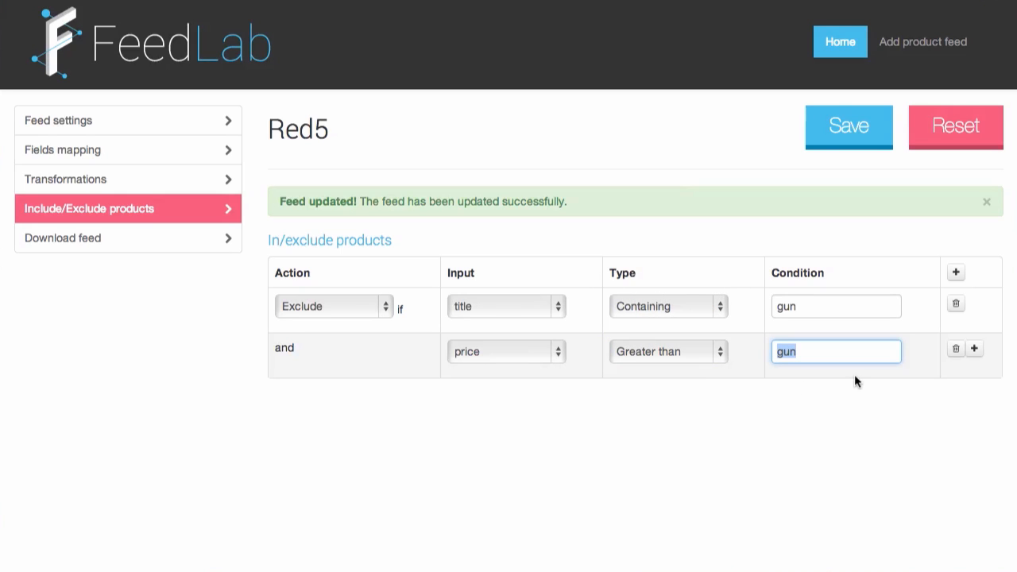
text(10)
click(827, 438)
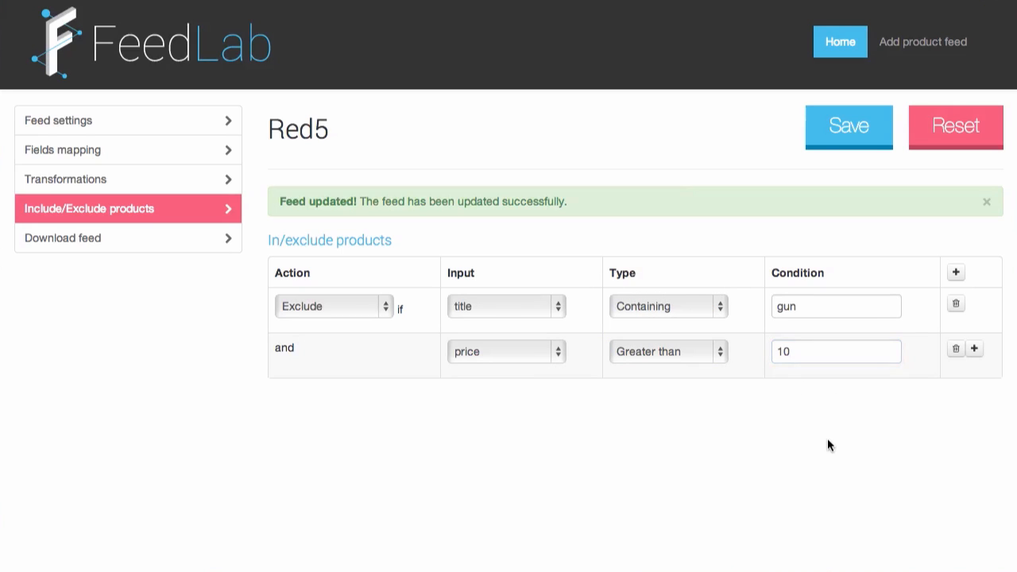
click(956, 349)
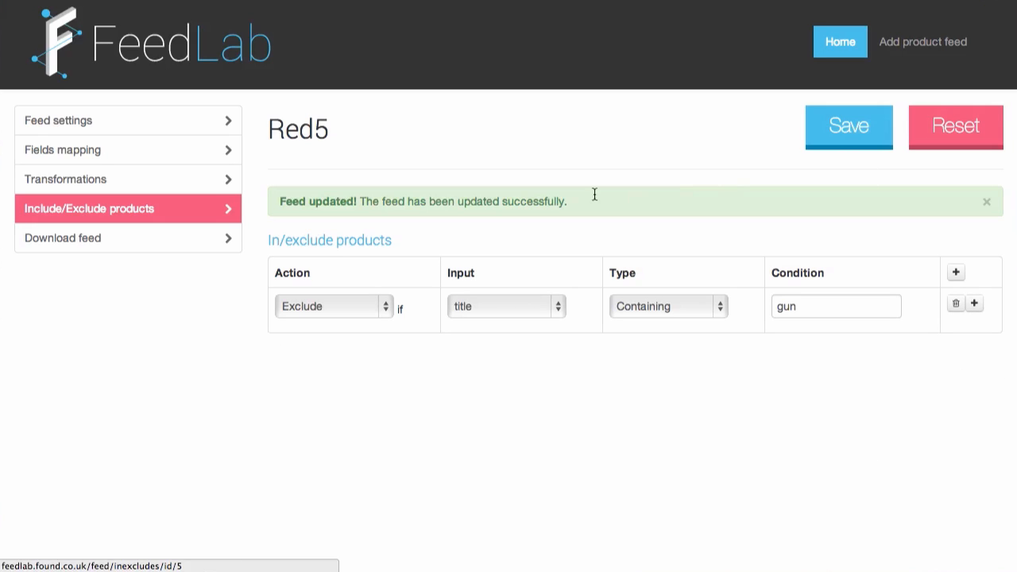
- Download the Red5 feed in .csv format
click(171, 240)
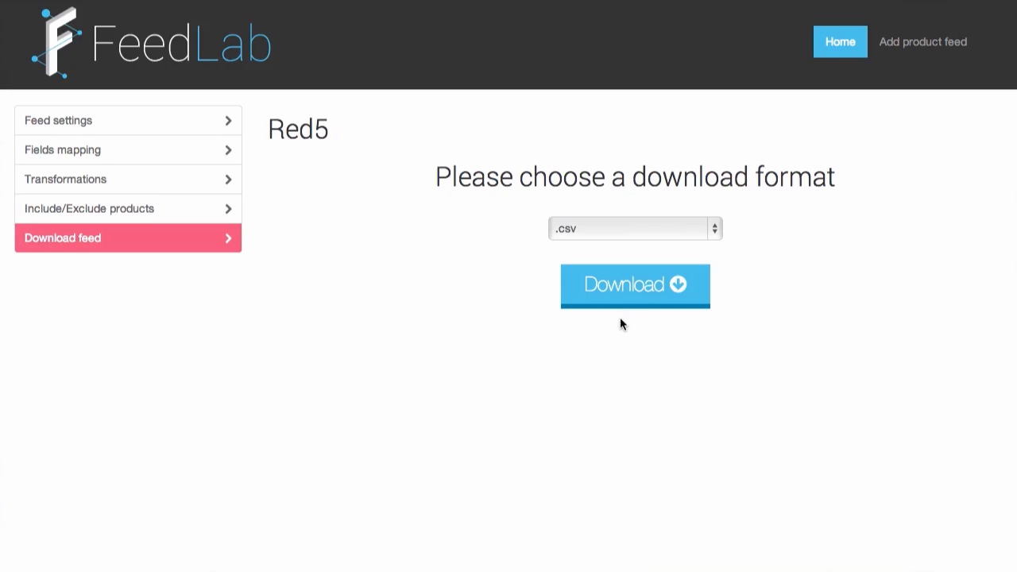
click(628, 292)
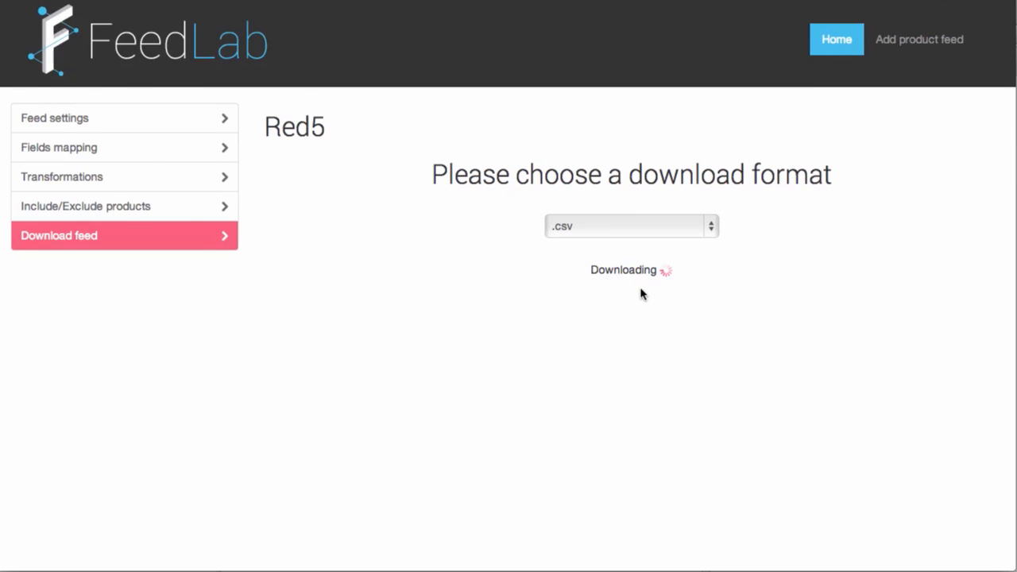